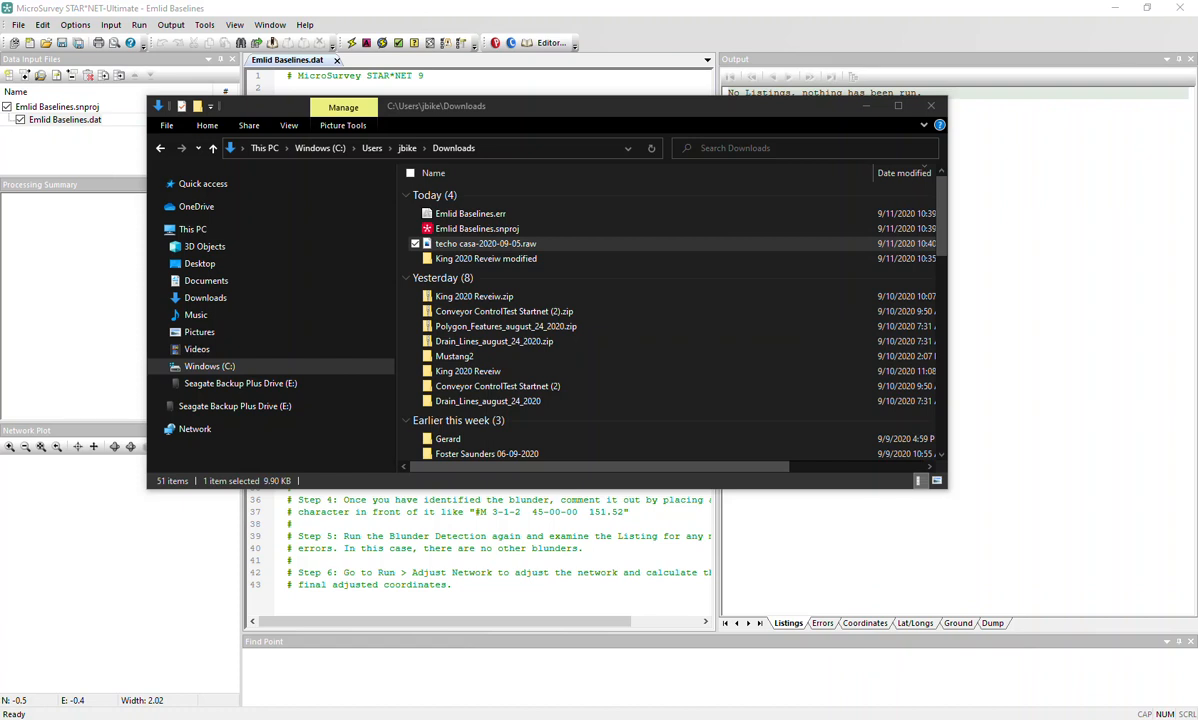
Reposition the Explorer window, then open techo casa-2020-09-05.raw with Edit with Notepad++.
{"action": "left_click_drag", "start_coordinate": [625, 115], "coordinate": [784, 301]}
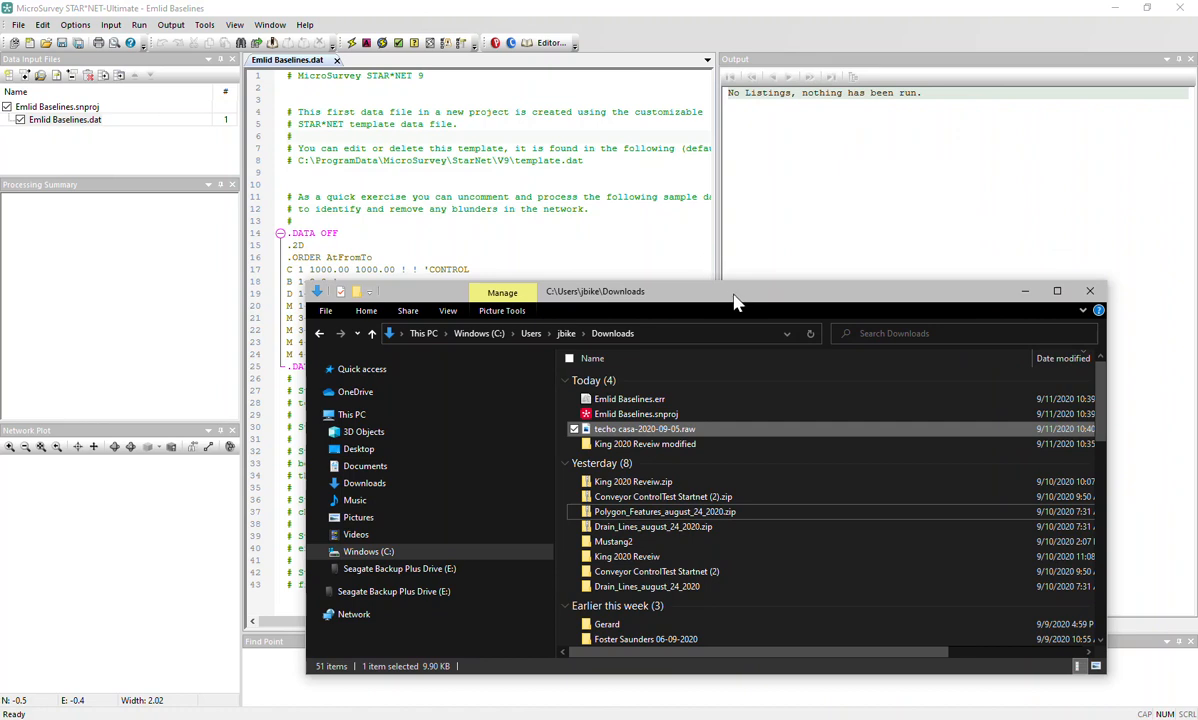
{"action": "left_click_drag", "start_coordinate": [728, 298], "coordinate": [651, 109]}
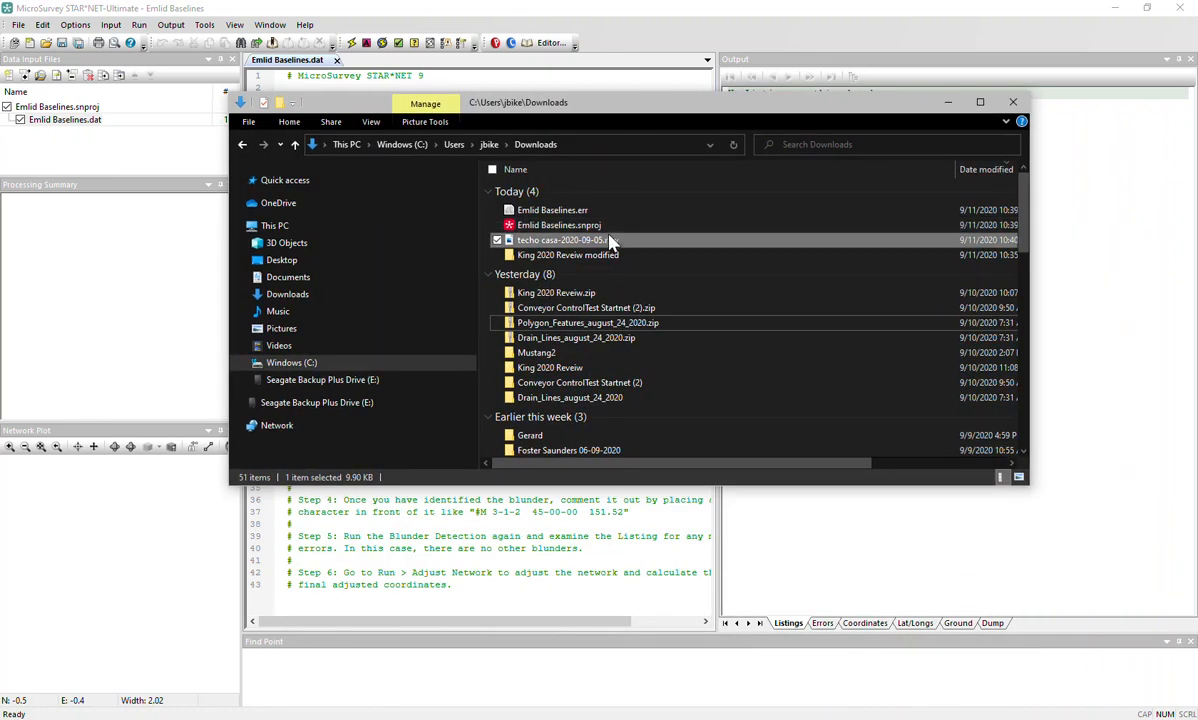
{"action": "left_click", "coordinate": [548, 240]}
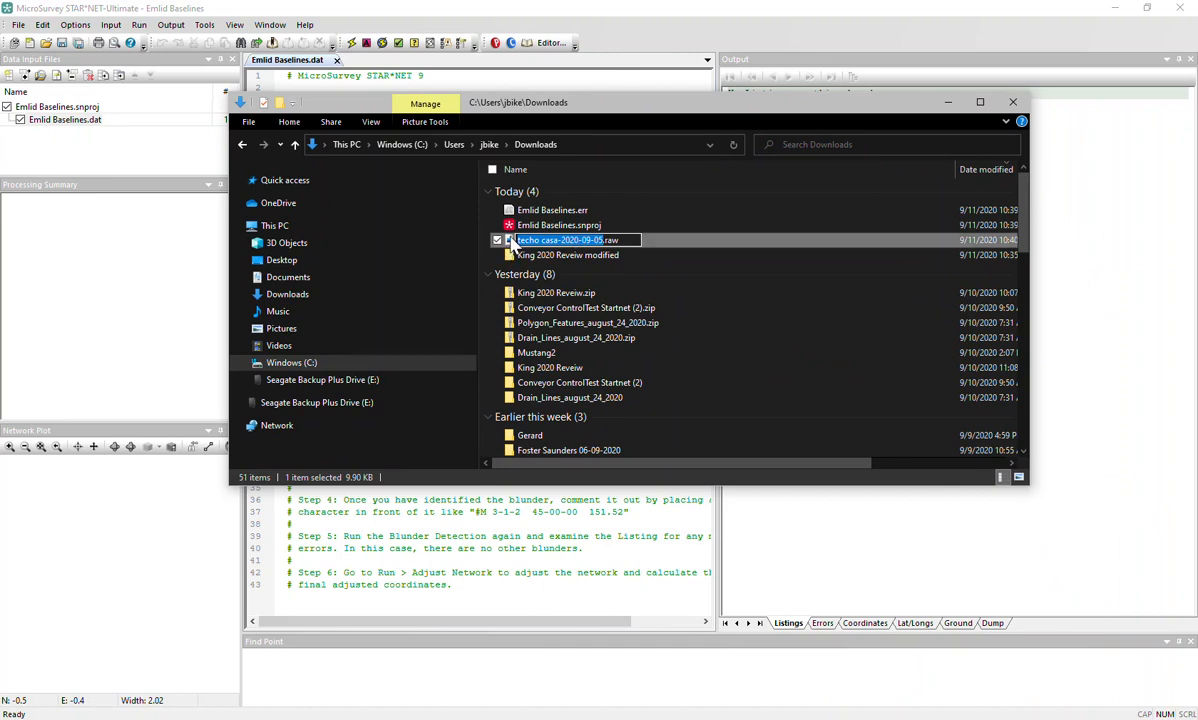
{"action": "double_click", "coordinate": [510, 240]}
{"action": "right_click", "coordinate": [510, 241]}
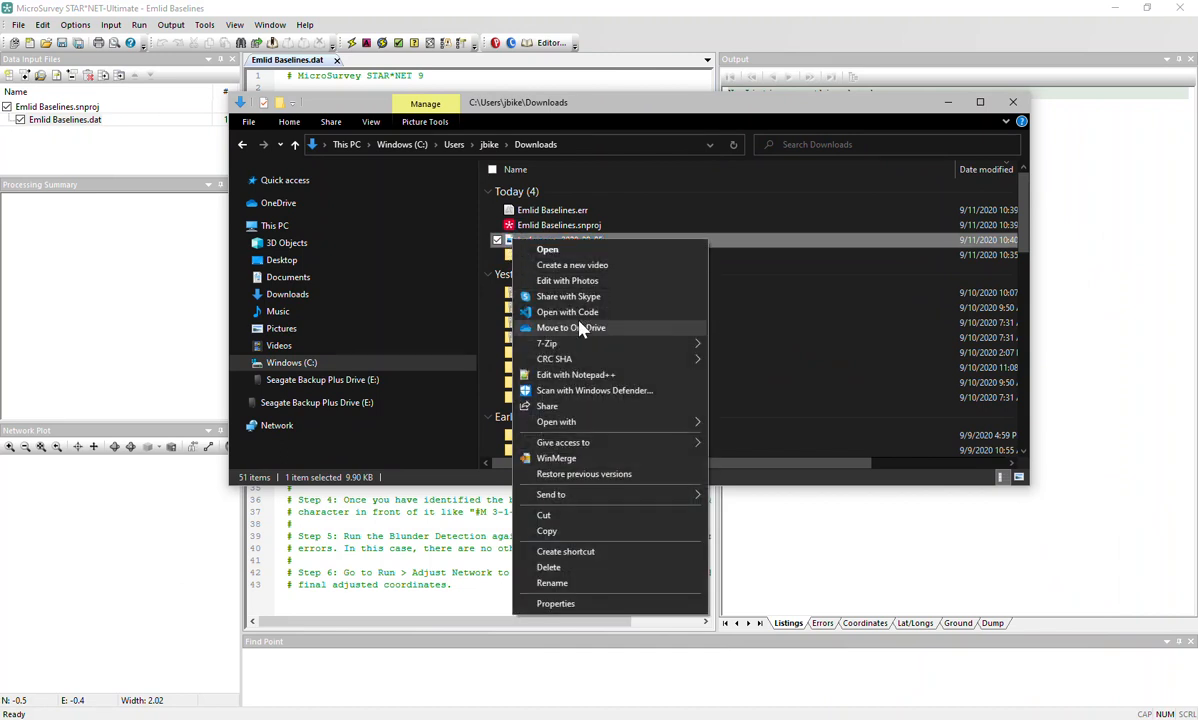
{"action": "left_click", "coordinate": [582, 375]}
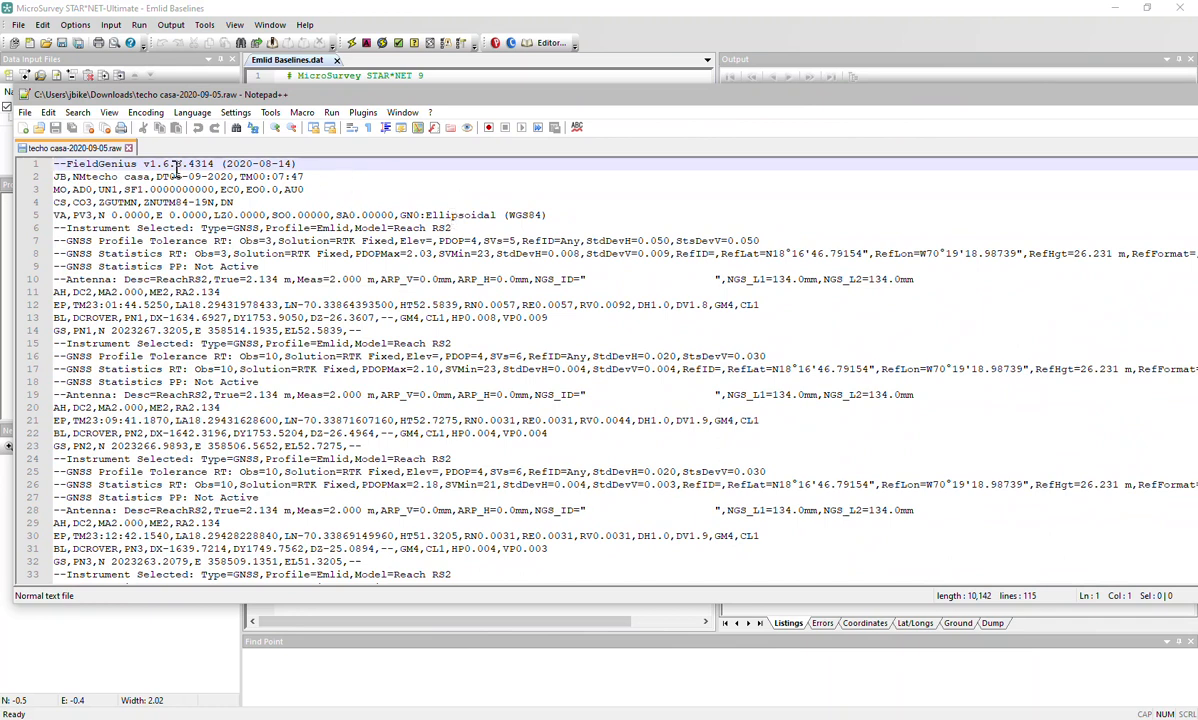
Insert an empty line 1 above the FieldGenius header in techo casa-2020-09-05.raw.
{"action": "left_click", "coordinate": [760, 255]}
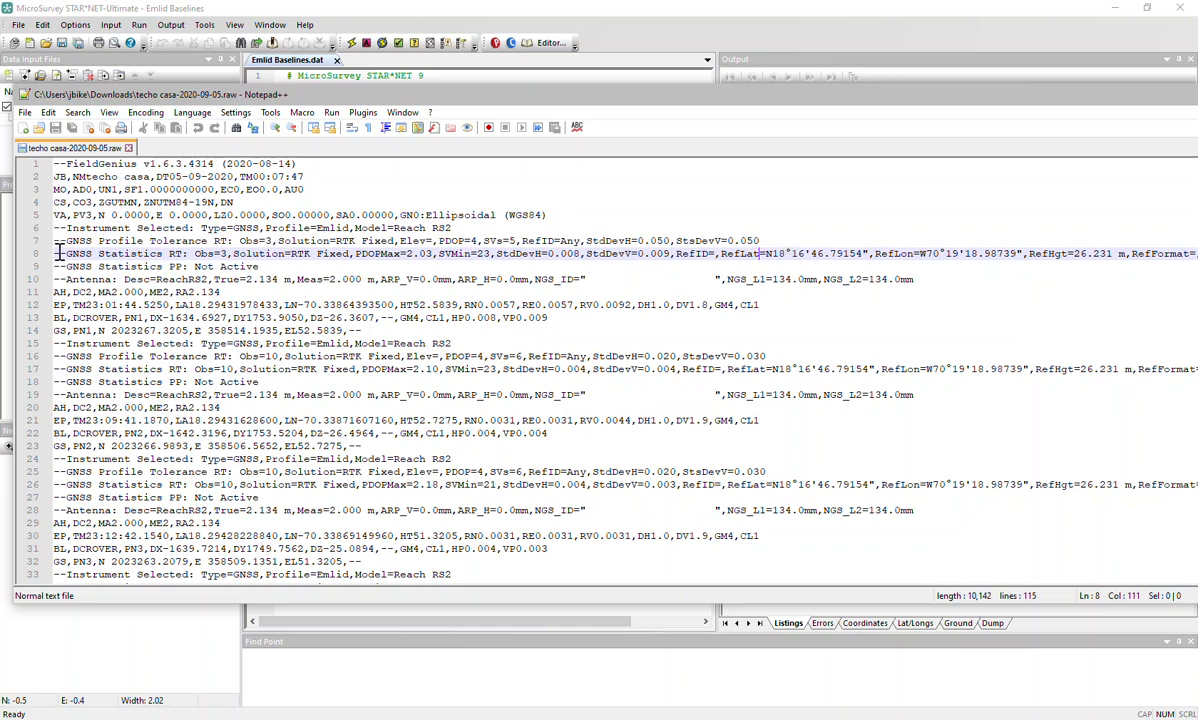
{"action": "left_click_drag", "start_coordinate": [58, 253], "coordinate": [733, 257]}
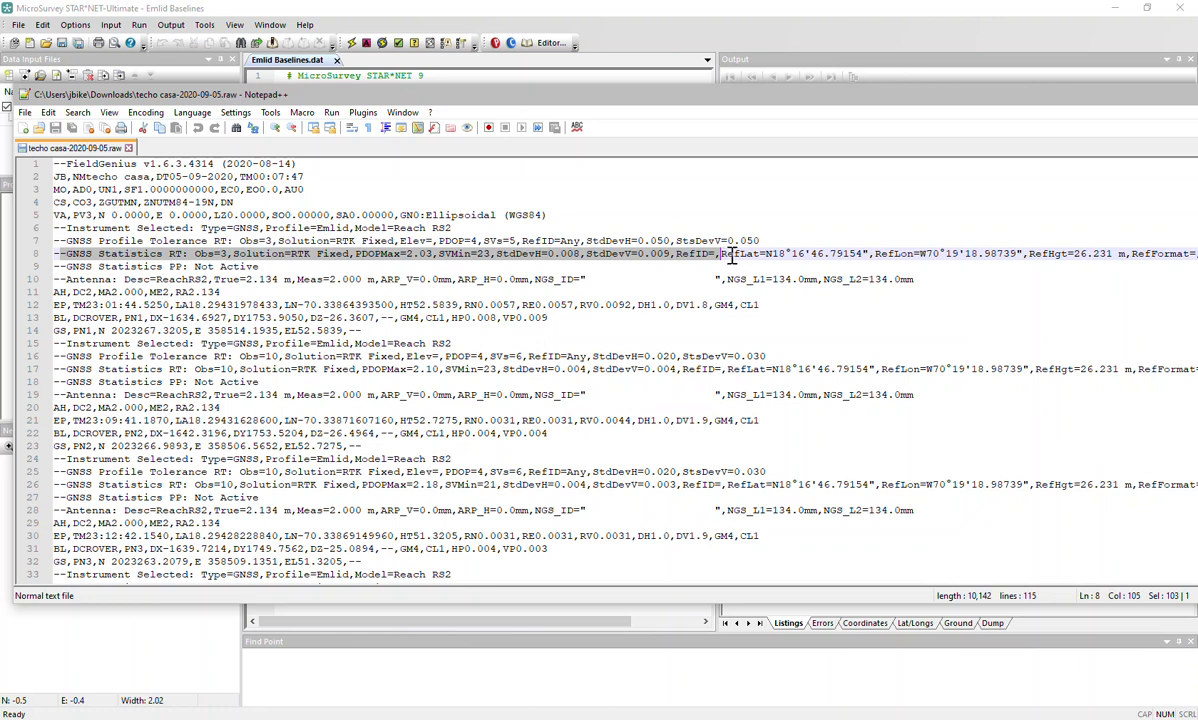
{"action": "left_click", "coordinate": [717, 254]}
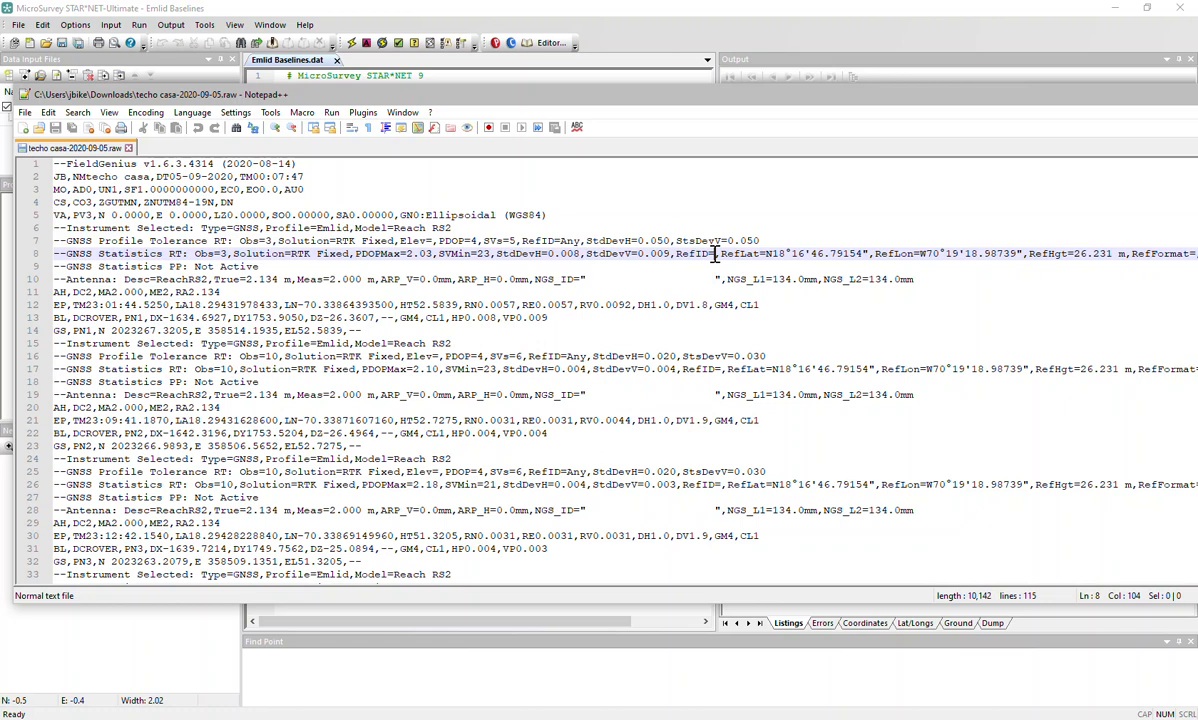
{"action": "left_click", "coordinate": [57, 165]}
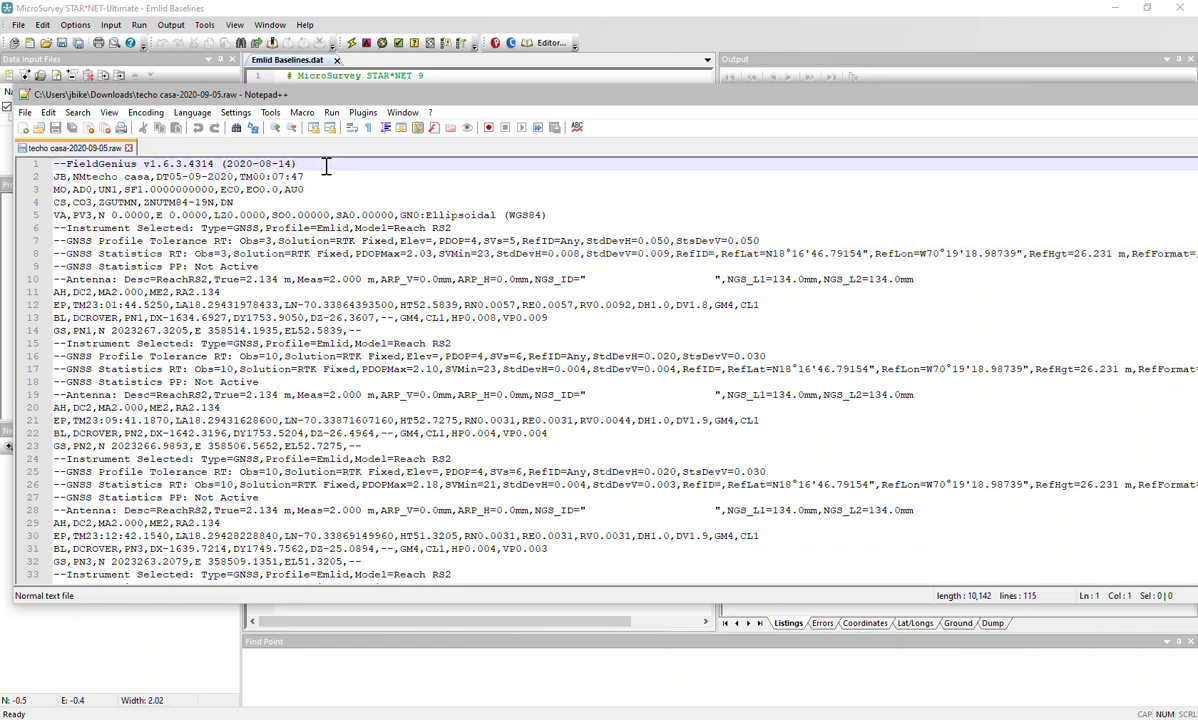
{"action": "key", "text": "Return"}
{"action": "key", "text": "Up"}
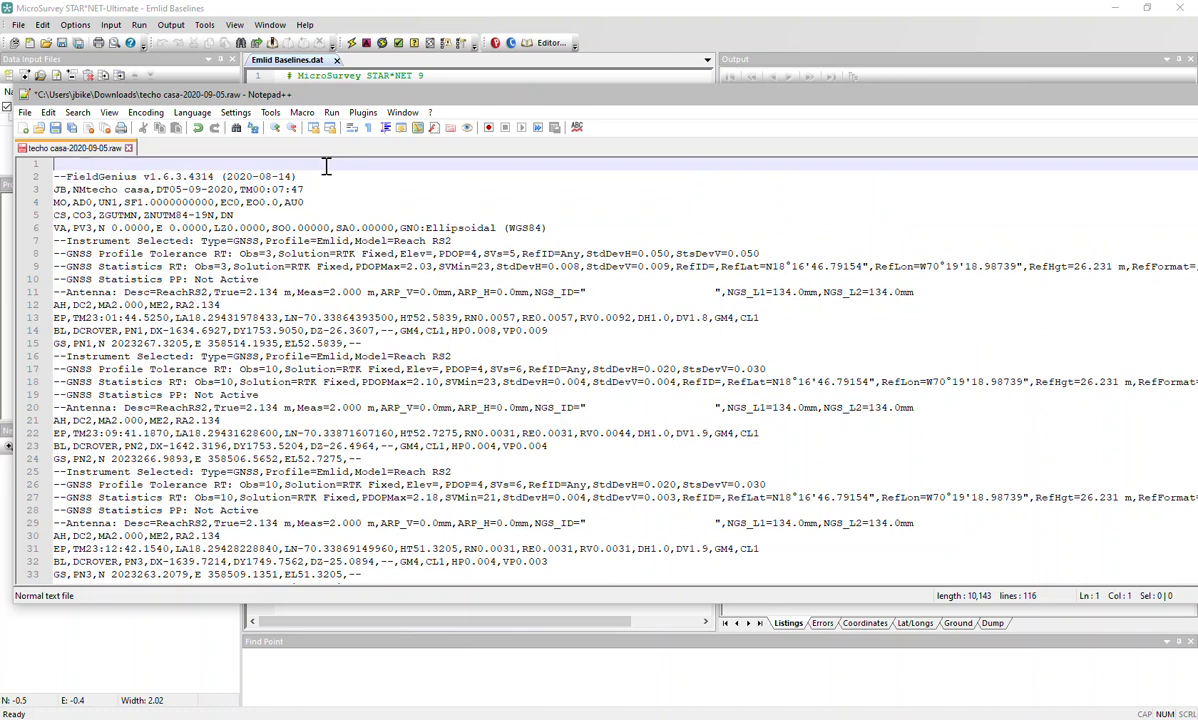
Type '.base baseJJ 1.2' on line 1, correcting the trailing 1.2 value.
{"action": "type", "text": ".base base"}
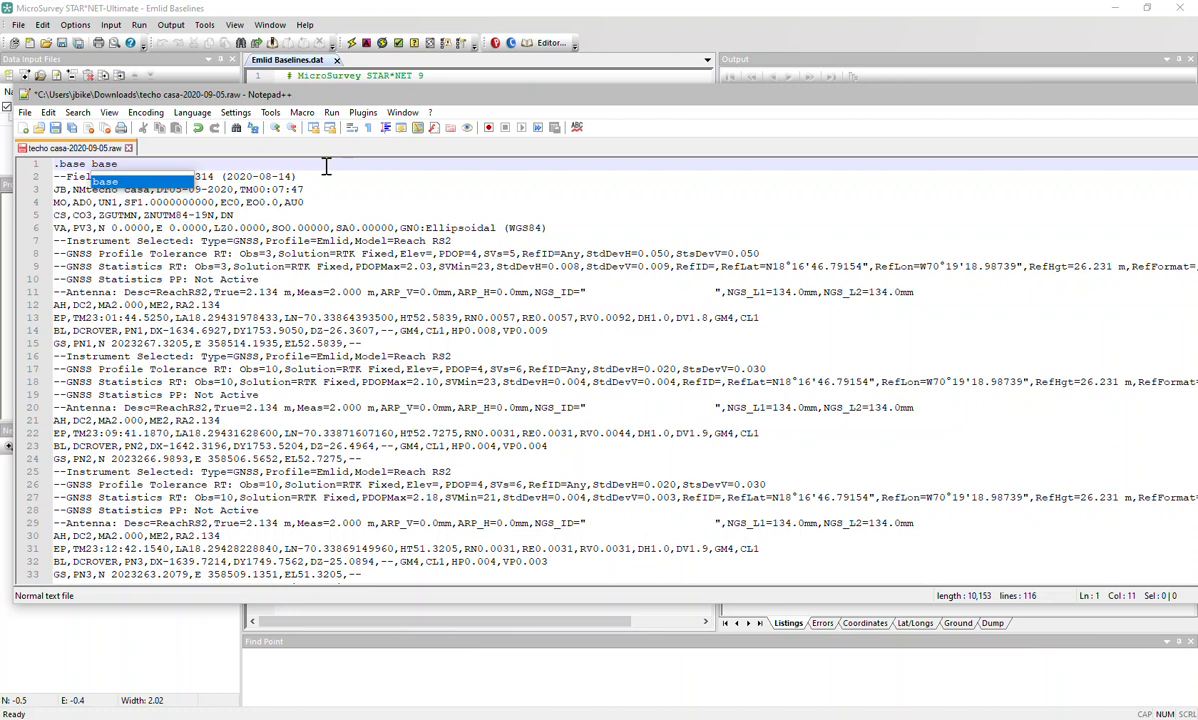
{"action": "type", "text": "JJ"}
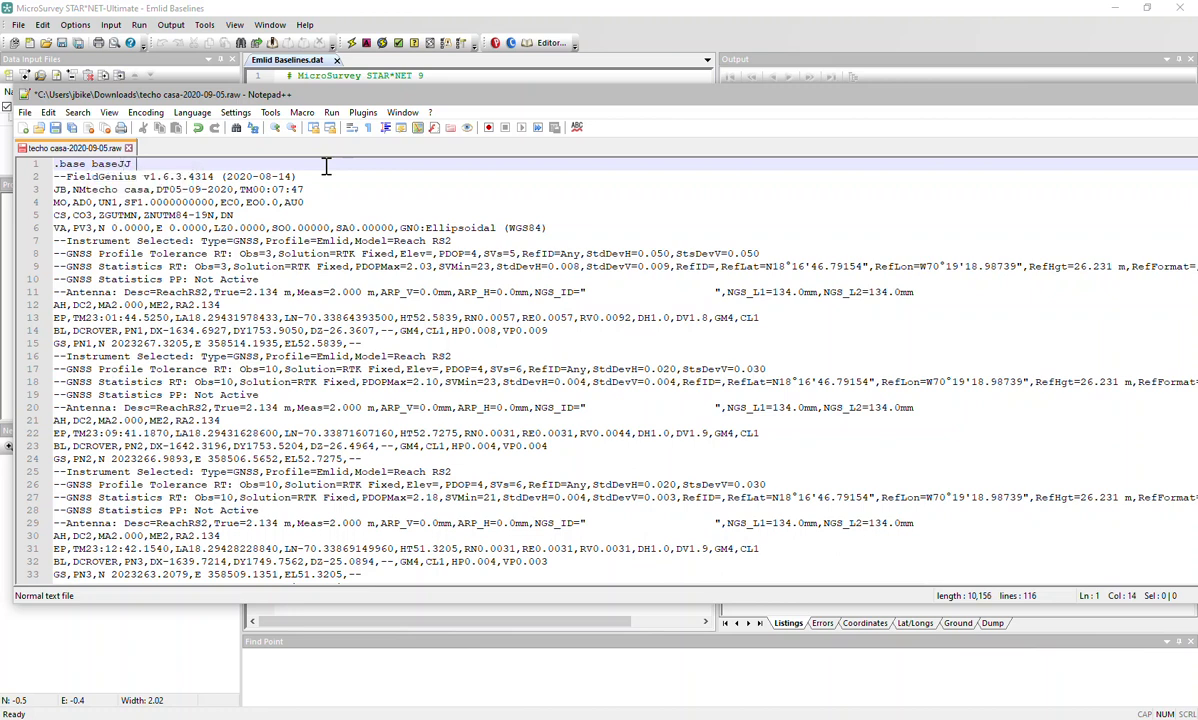
{"action": "type", "text": " 1.2"}
{"action": "key", "text": "BackSpace"}
{"action": "key", "text": "BackSpace"}
{"action": "key", "text": "BackSpace"}
{"action": "type", "text": "0"}
{"action": "key", "text": "BackSpace"}
{"action": "type", "text": "1.2"}
{"action": "left_click", "coordinate": [130, 164]}
{"action": "left_click_drag", "start_coordinate": [130, 164], "coordinate": [90, 163]}
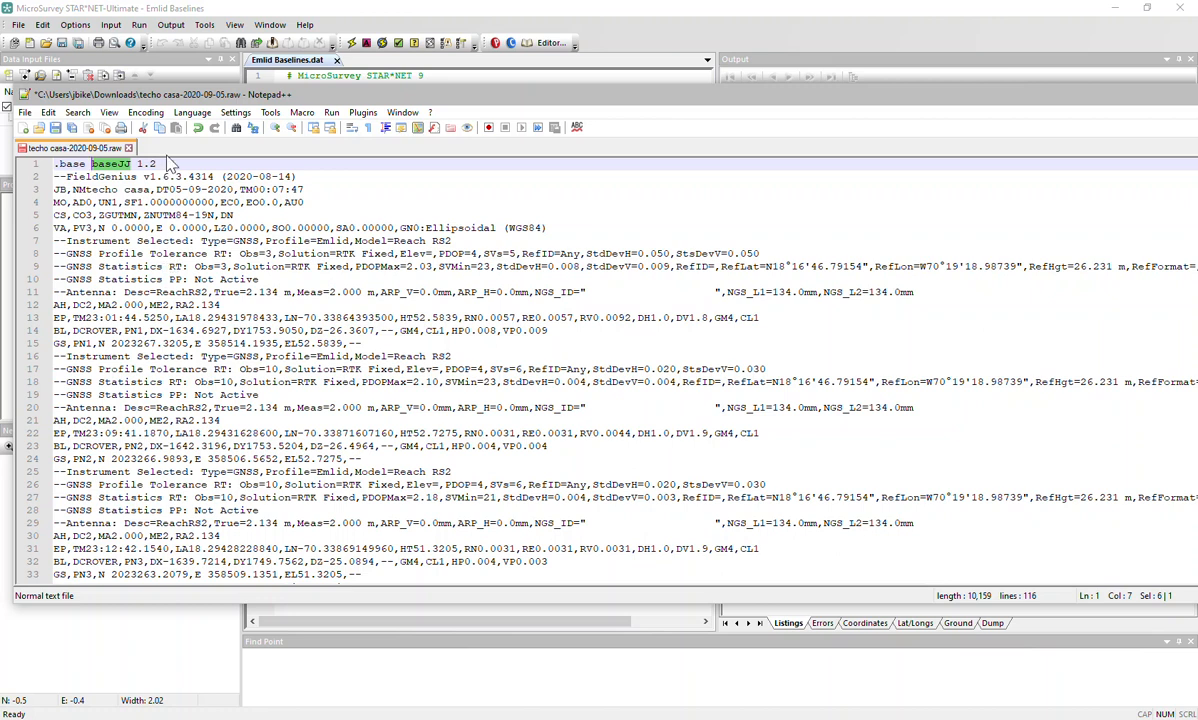
Select the projection codes on line 5 and reposition the Notepad++ window.
{"action": "left_click", "coordinate": [243, 214]}
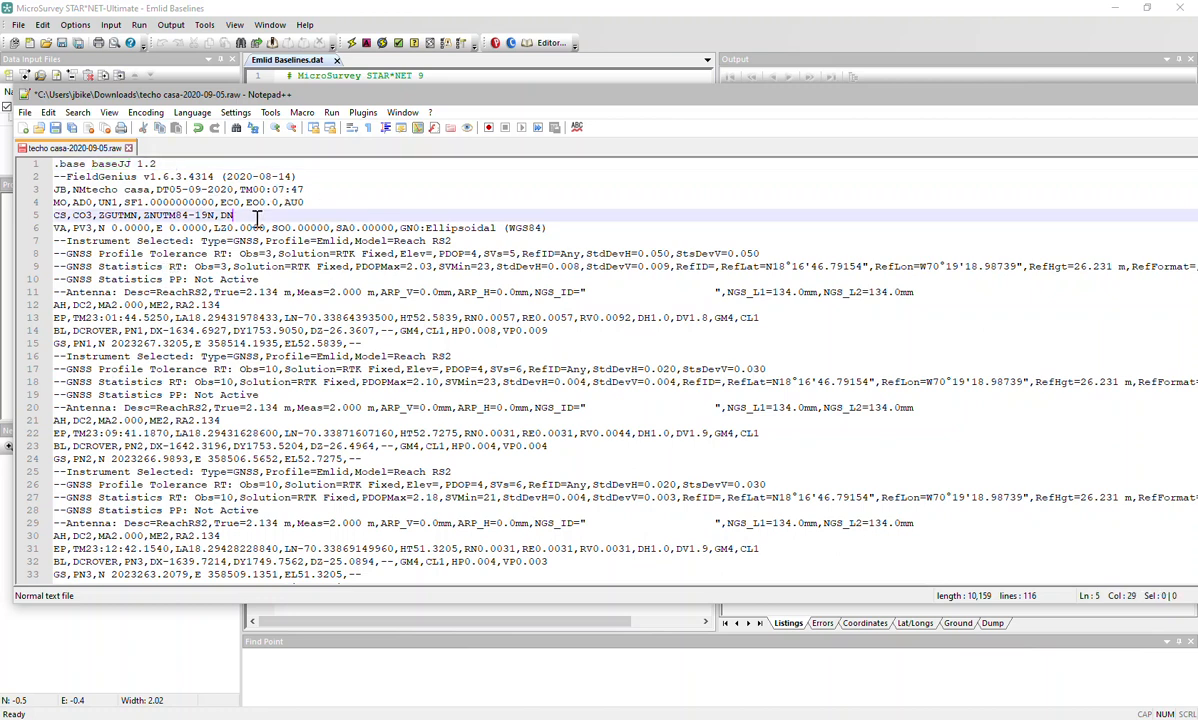
{"action": "left_click_drag", "start_coordinate": [243, 214], "coordinate": [95, 214]}
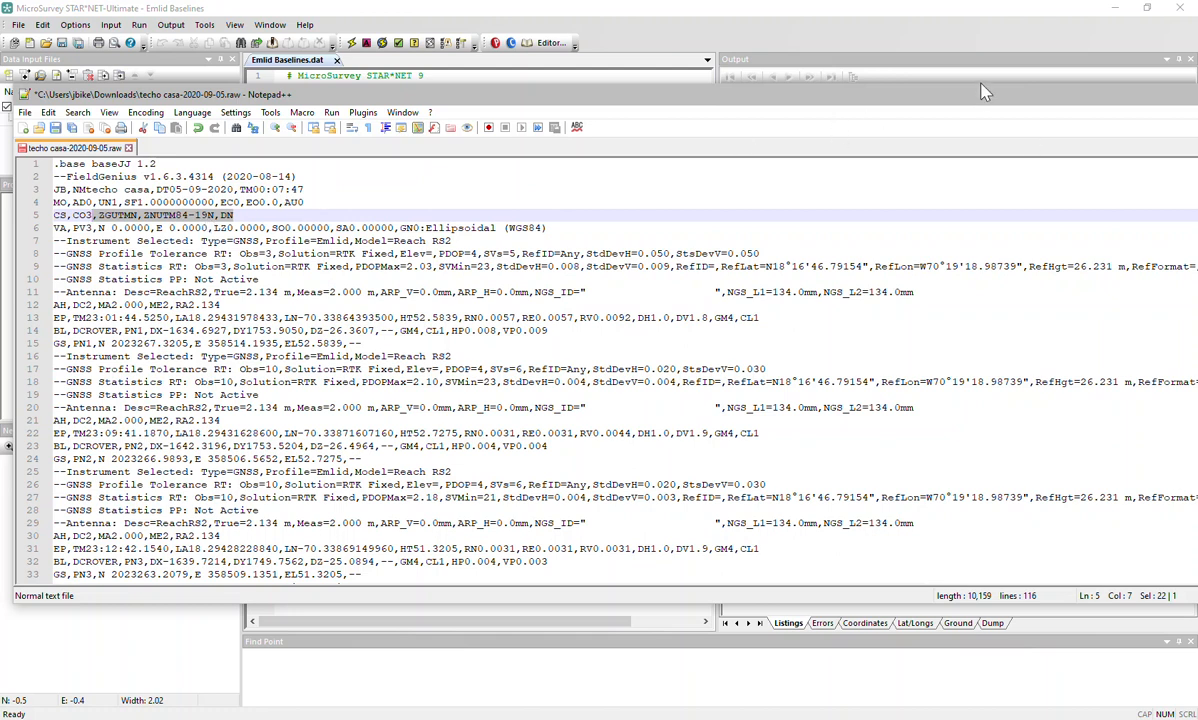
{"action": "left_click_drag", "start_coordinate": [980, 97], "coordinate": [1038, 102]}
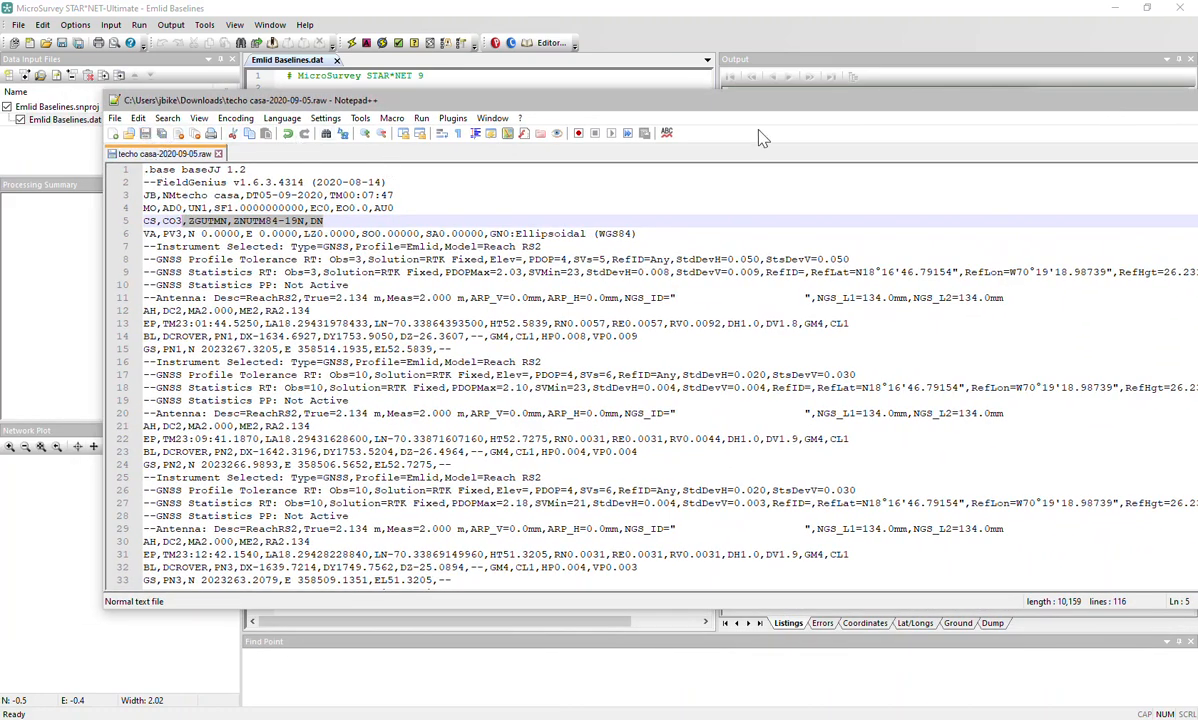
{"action": "left_click_drag", "start_coordinate": [873, 111], "coordinate": [397, 162]}
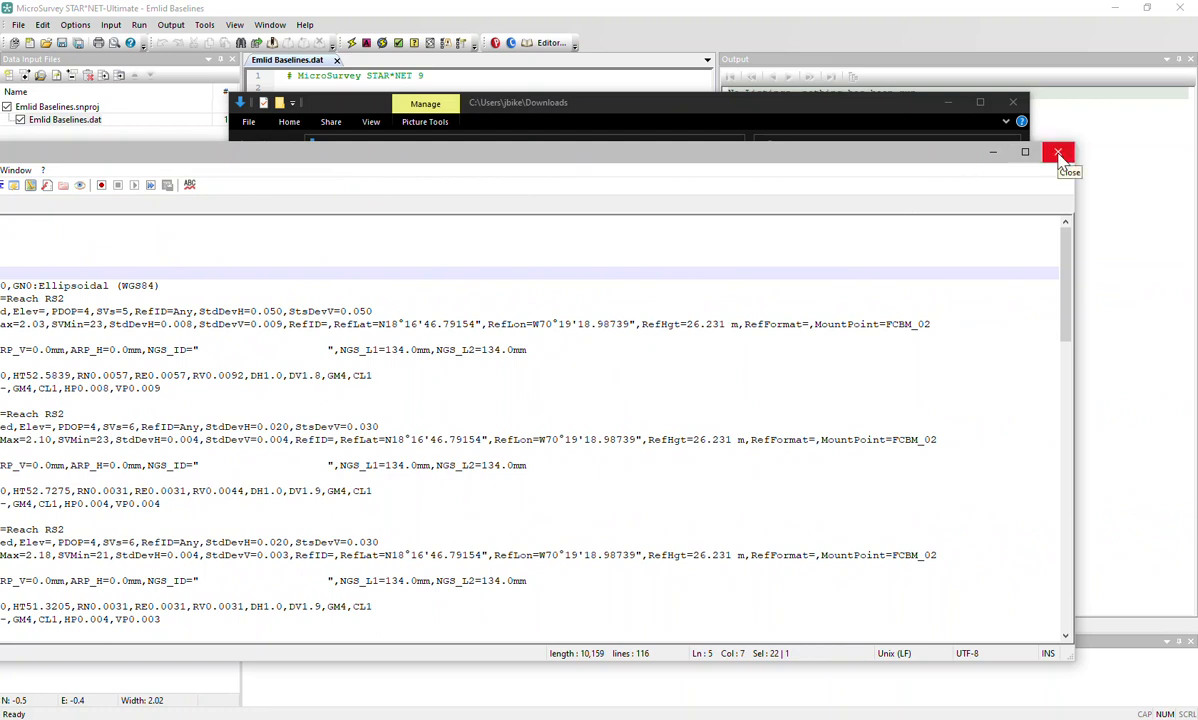
{"action": "left_click_drag", "start_coordinate": [254, 154], "coordinate": [756, 92]}
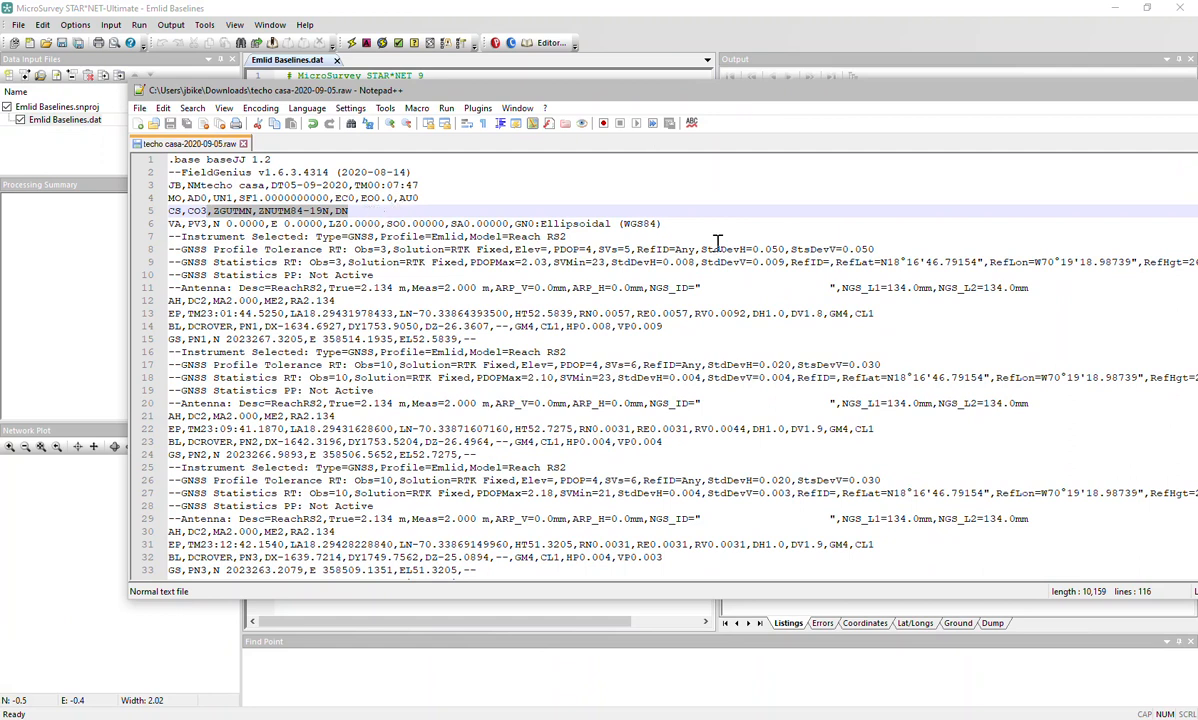
Select the RefLat, RefLon and RefHgt values on GNSS Statistics line 9.
{"action": "left_click", "coordinate": [925, 262]}
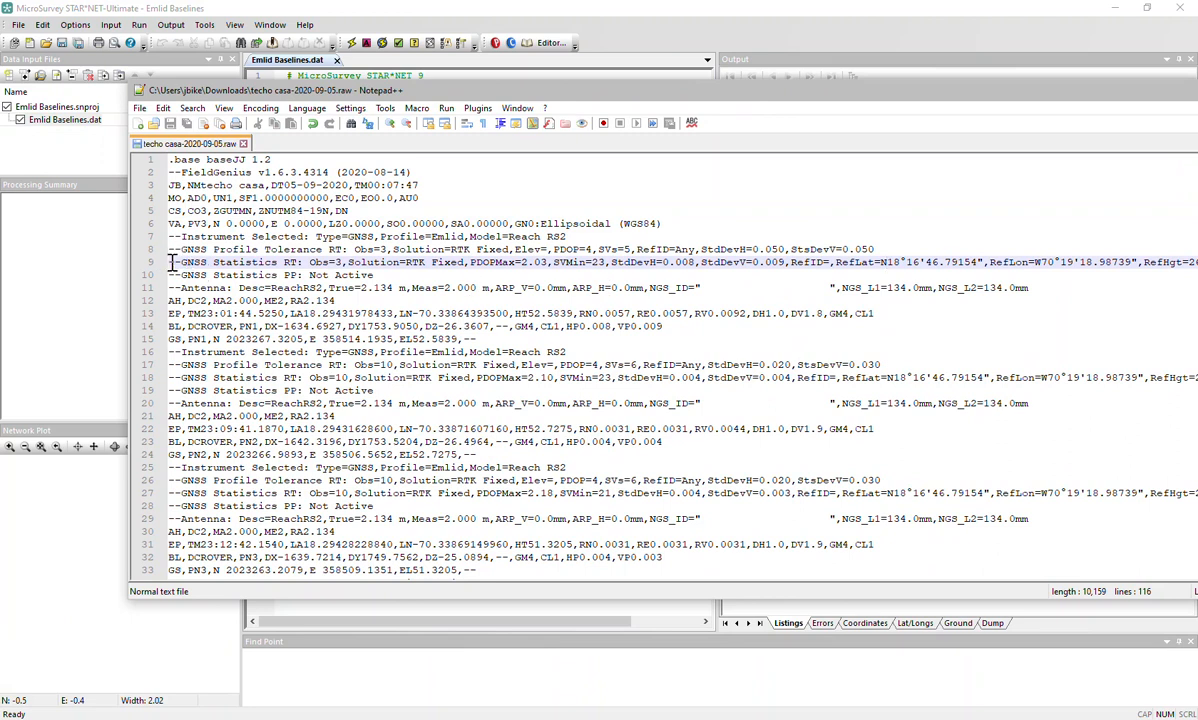
{"action": "left_click", "coordinate": [834, 264]}
{"action": "left_click_drag", "start_coordinate": [834, 264], "coordinate": [1197, 265]}
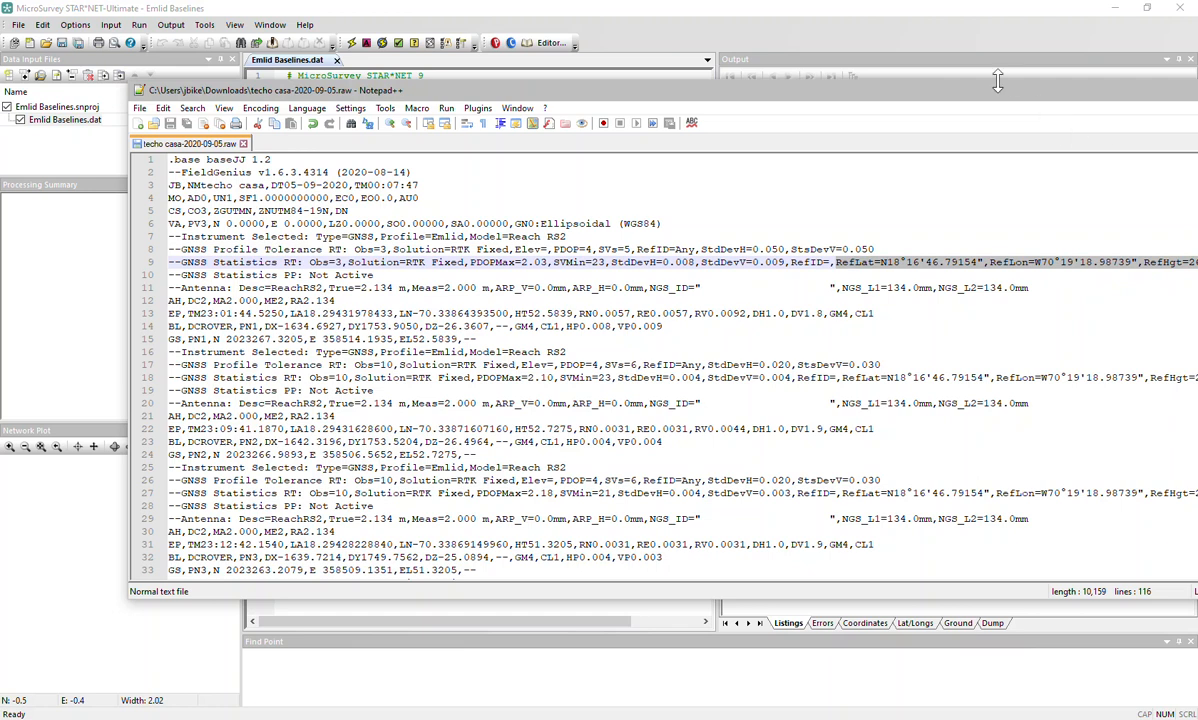
{"action": "left_click_drag", "start_coordinate": [997, 96], "coordinate": [754, 74]}
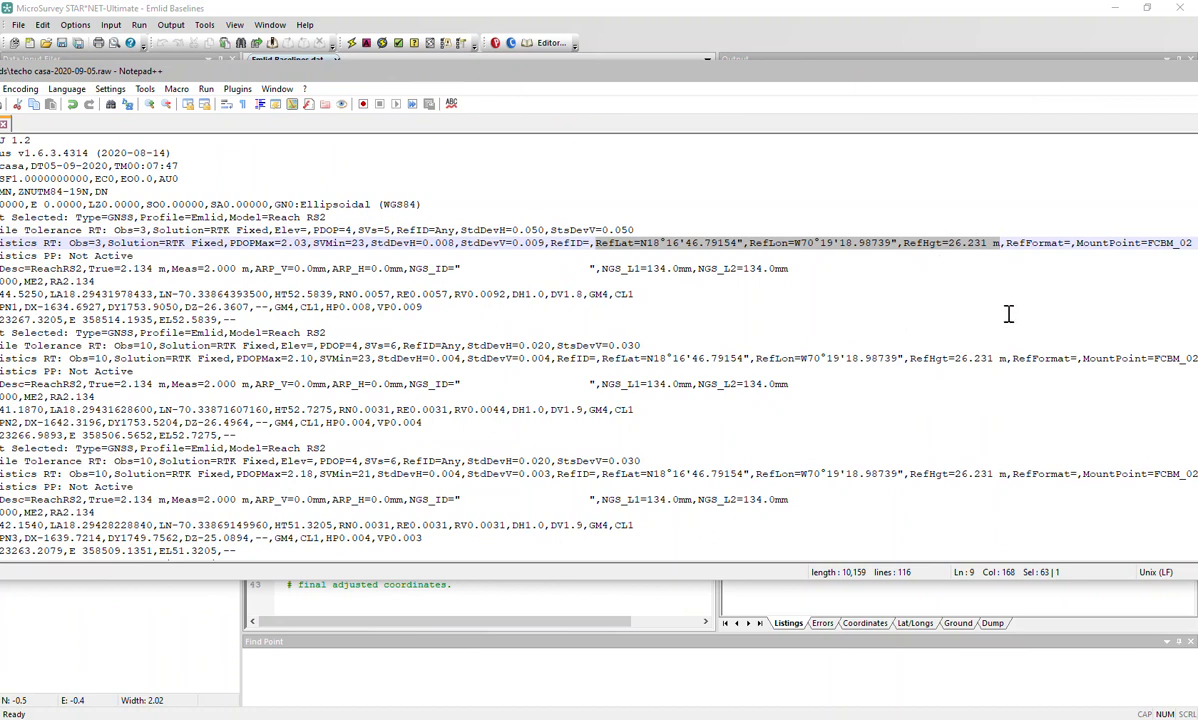
Replace the Emlid Baselines.dat template text with the pasted base reference coordinates.
{"action": "left_click", "coordinate": [838, 20]}
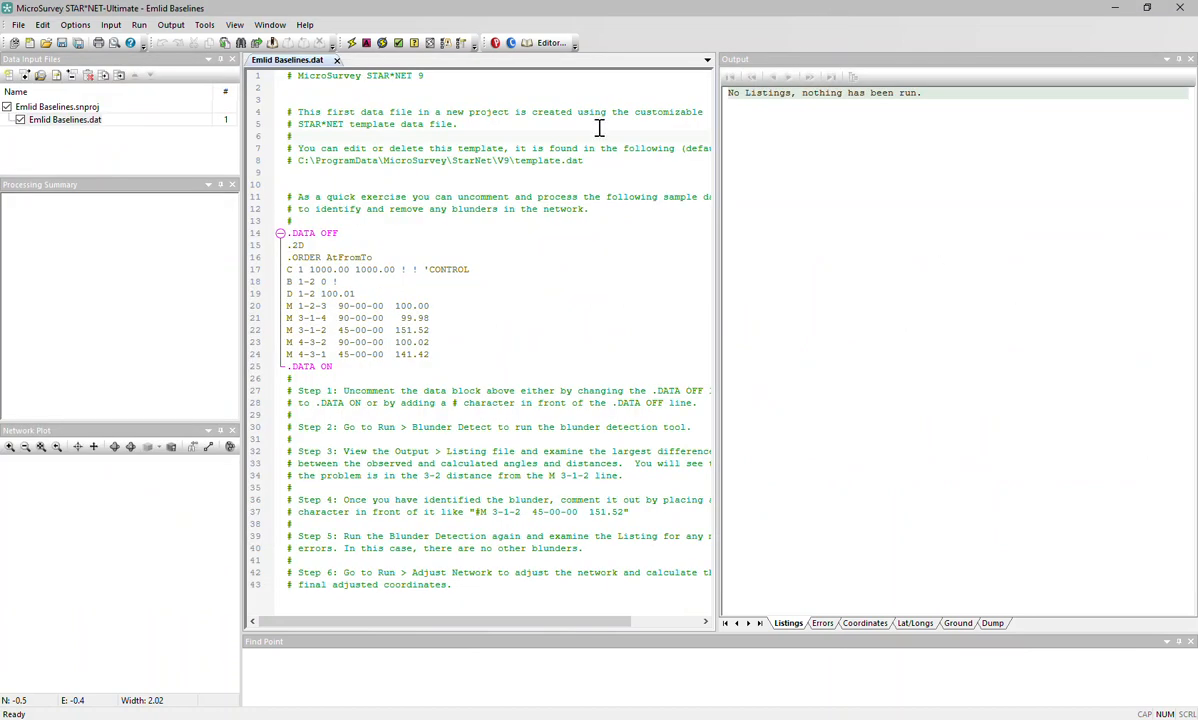
{"action": "left_click", "coordinate": [352, 93]}
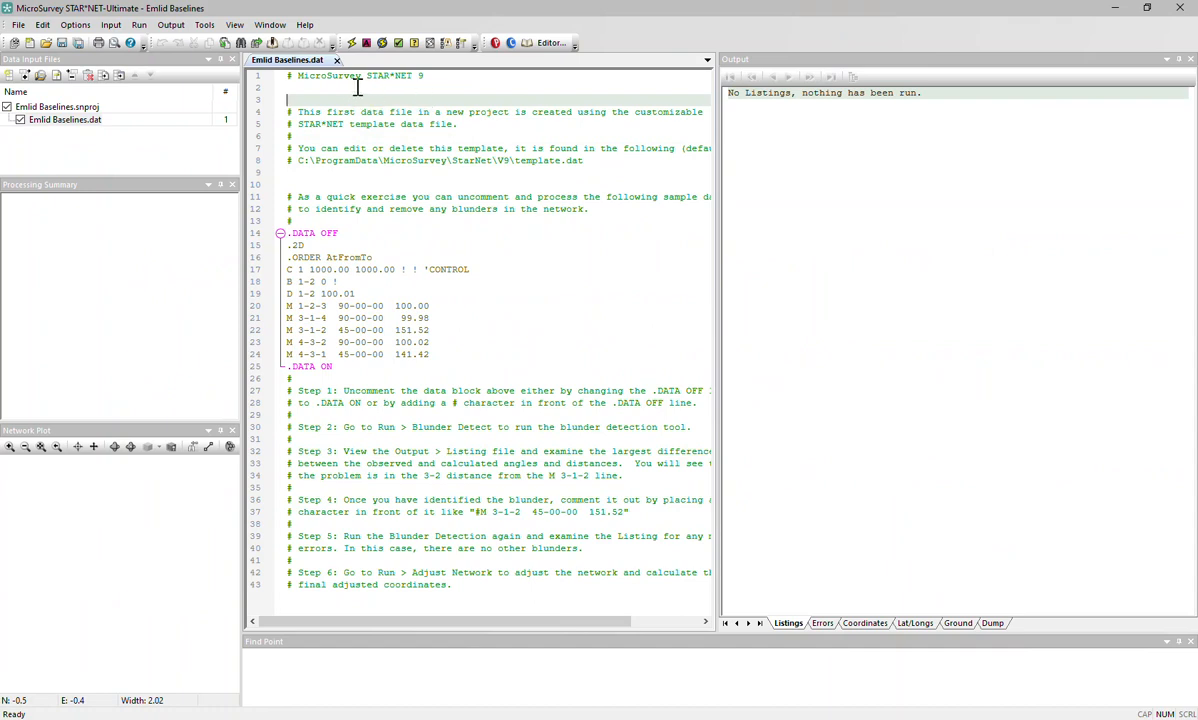
{"action": "left_click", "coordinate": [335, 76]}
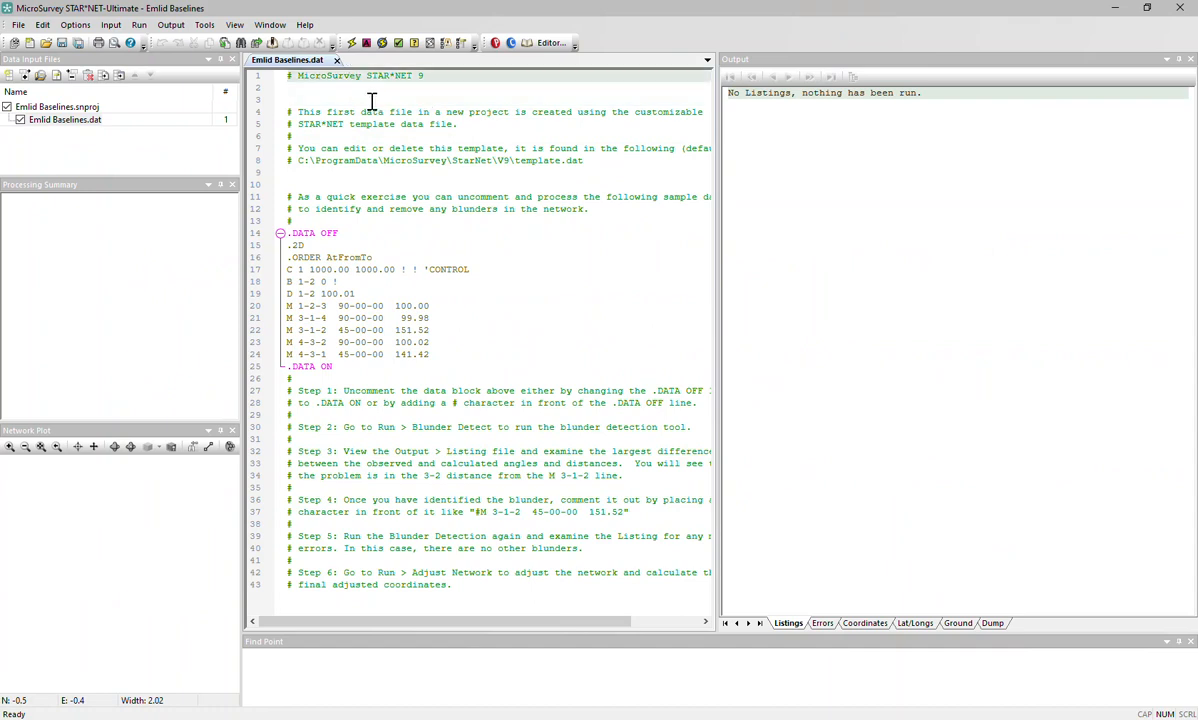
{"action": "key", "text": "ctrl+a"}
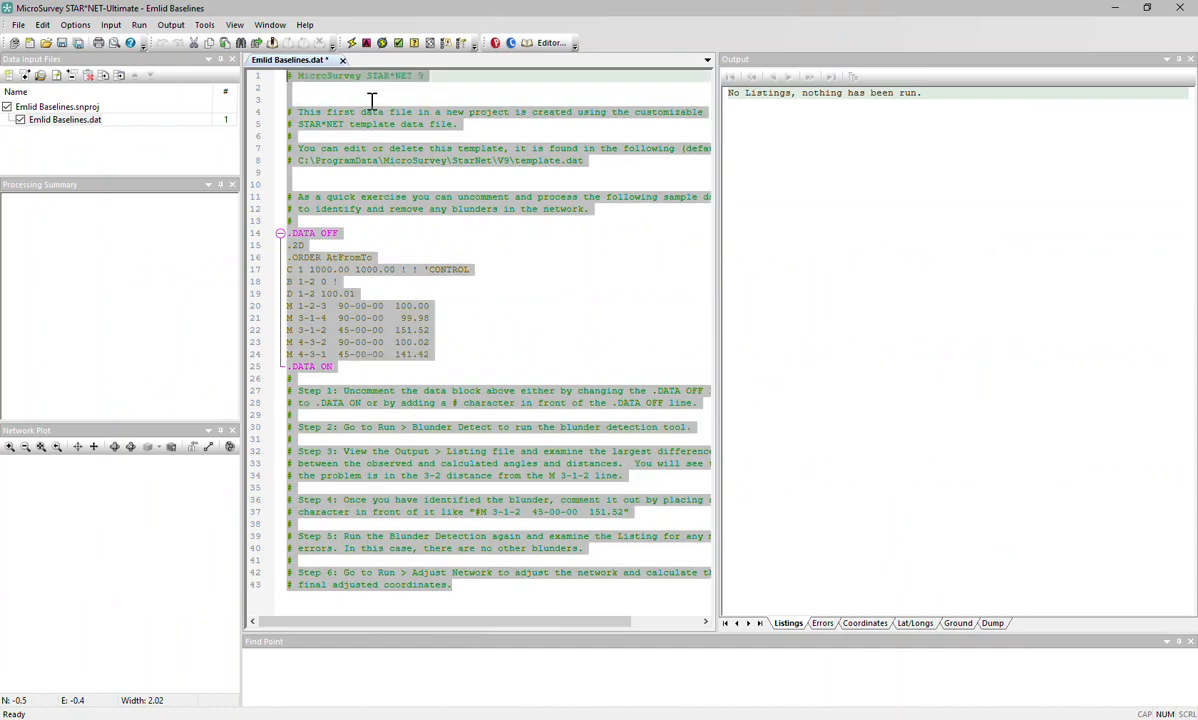
{"action": "key", "text": "Delete"}
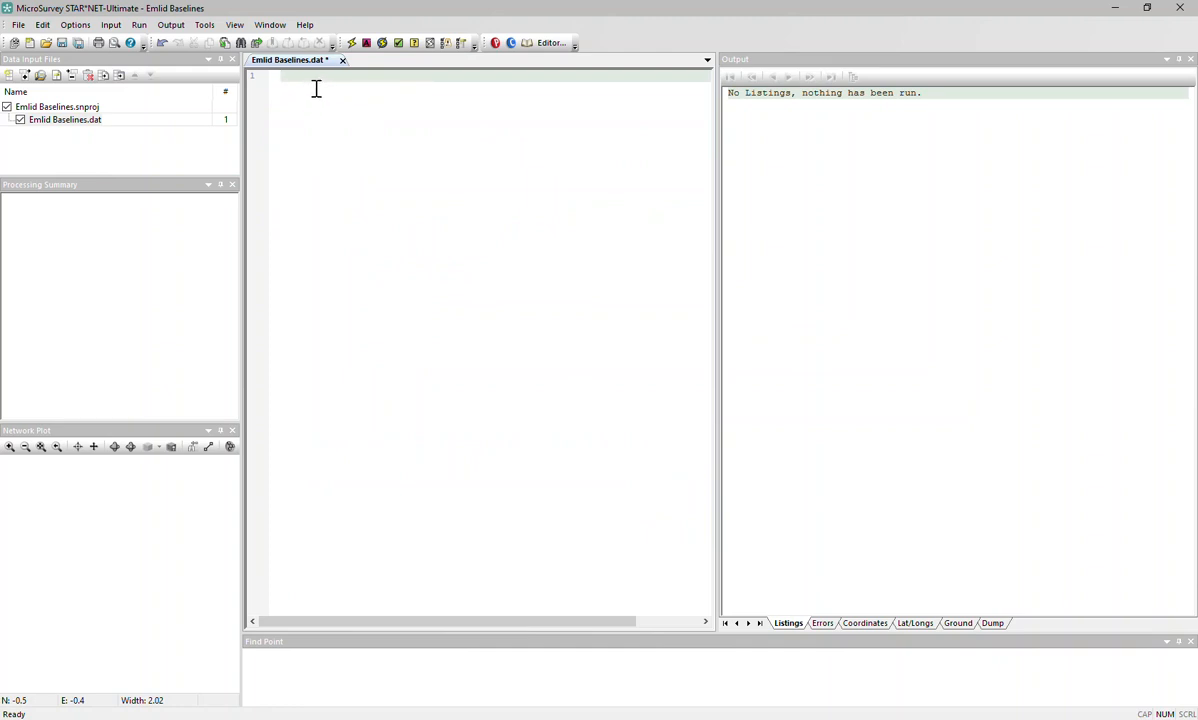
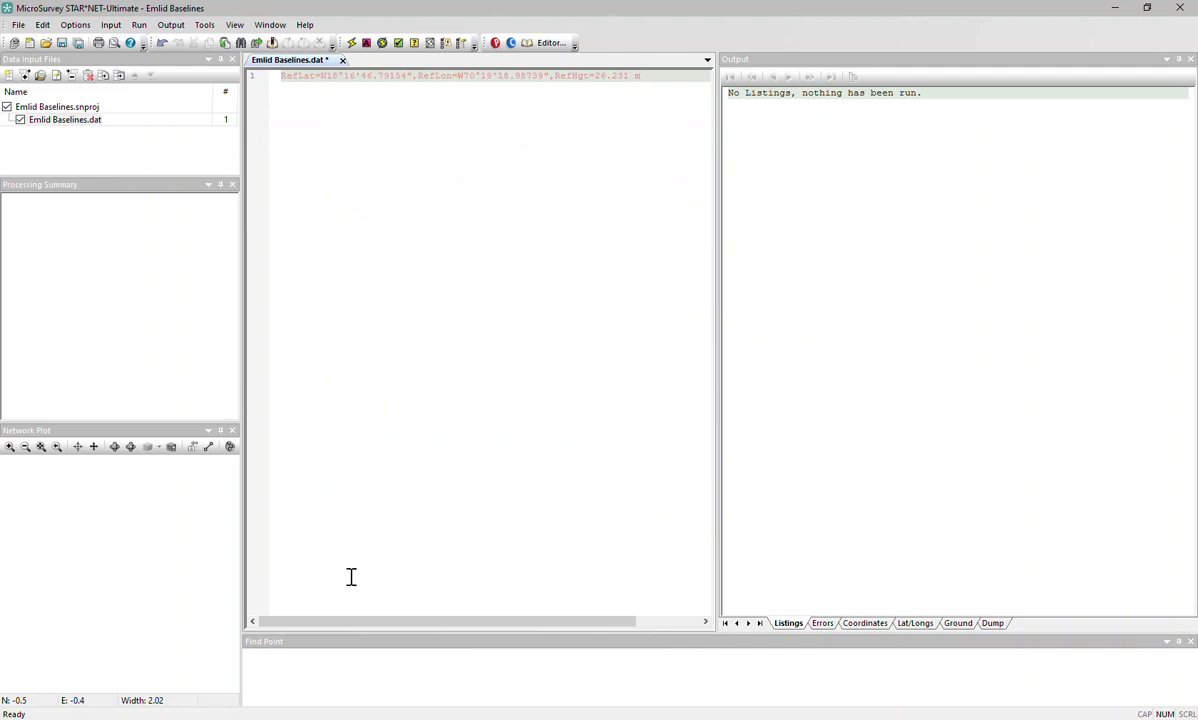
{"action": "left_click", "coordinate": [285, 77]}
{"action": "type", "text": "P"}
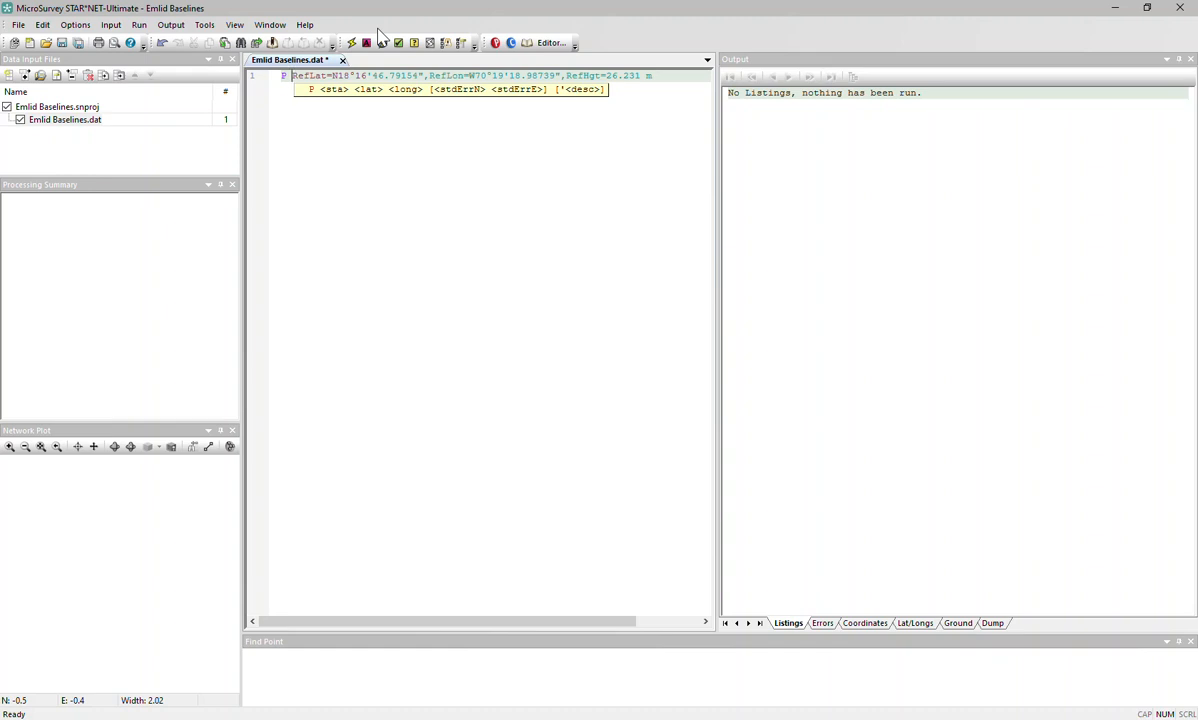
{"action": "type", "text": "Base"}
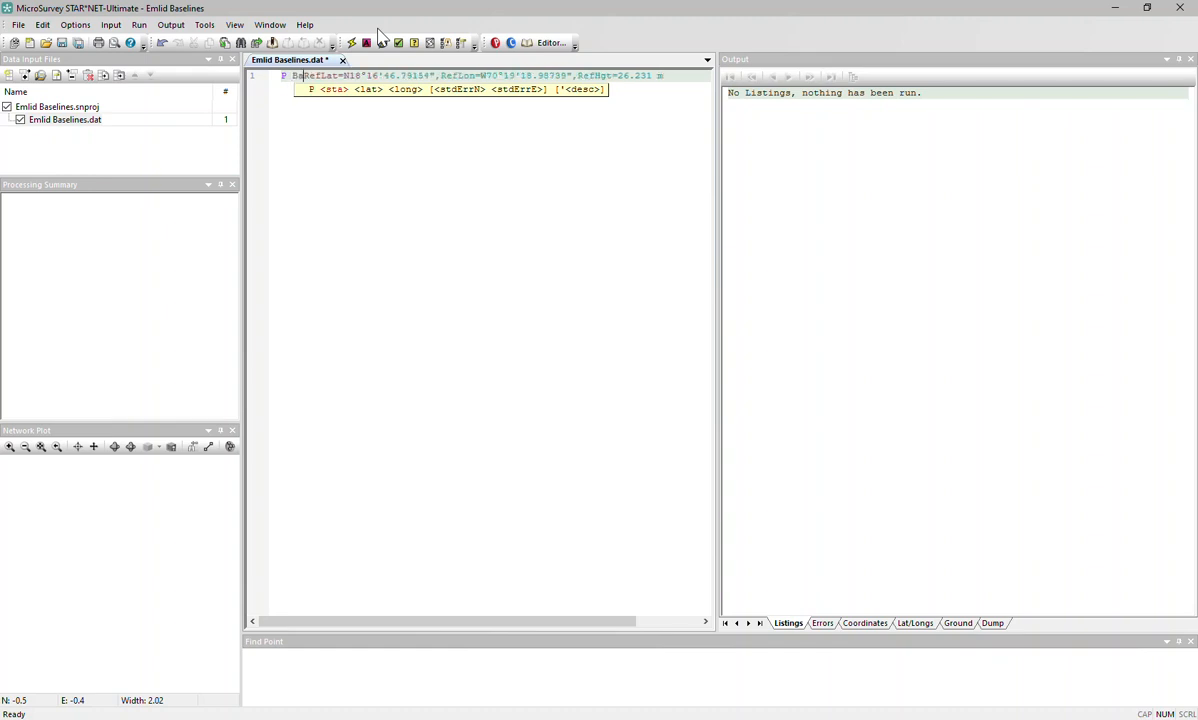
{"action": "type", "text": "J1"}
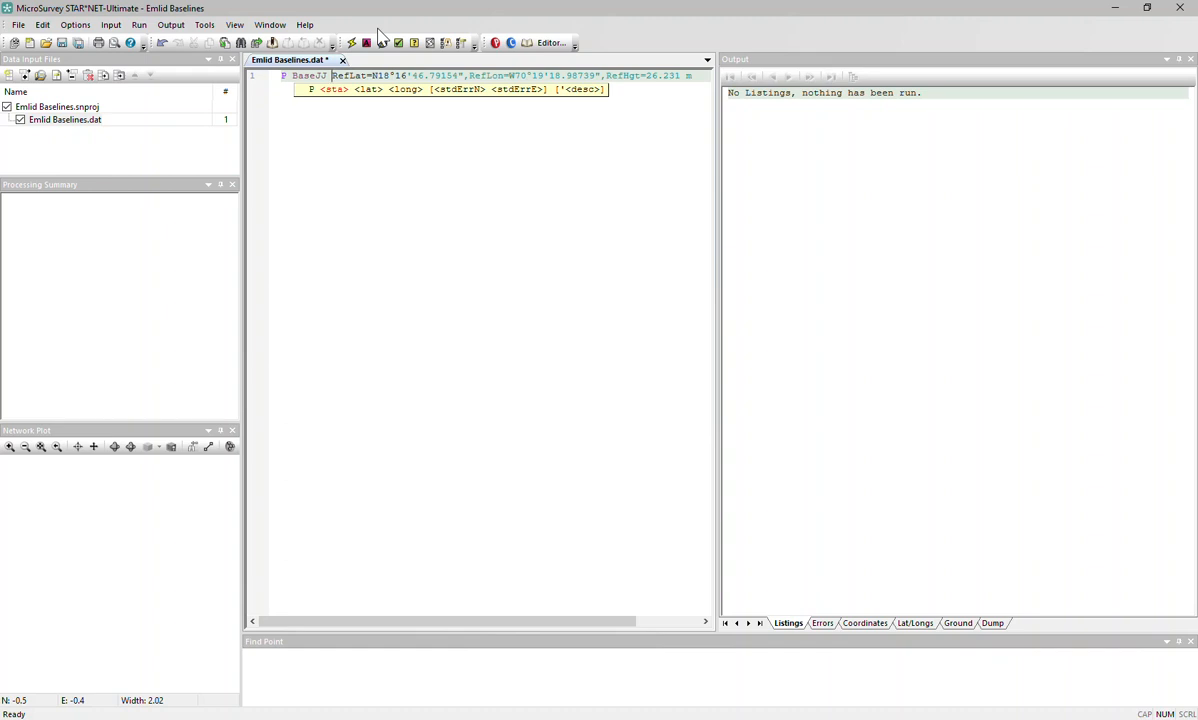
{"action": "key", "text": "Delete"}
{"action": "key", "text": "Delete"}
{"action": "key", "text": "Delete"}
{"action": "key", "text": "Delete"}
{"action": "key", "text": "Delete"}
{"action": "key", "text": "Delete"}
{"action": "key", "text": "Delete"}
{"action": "key", "text": "Delete"}
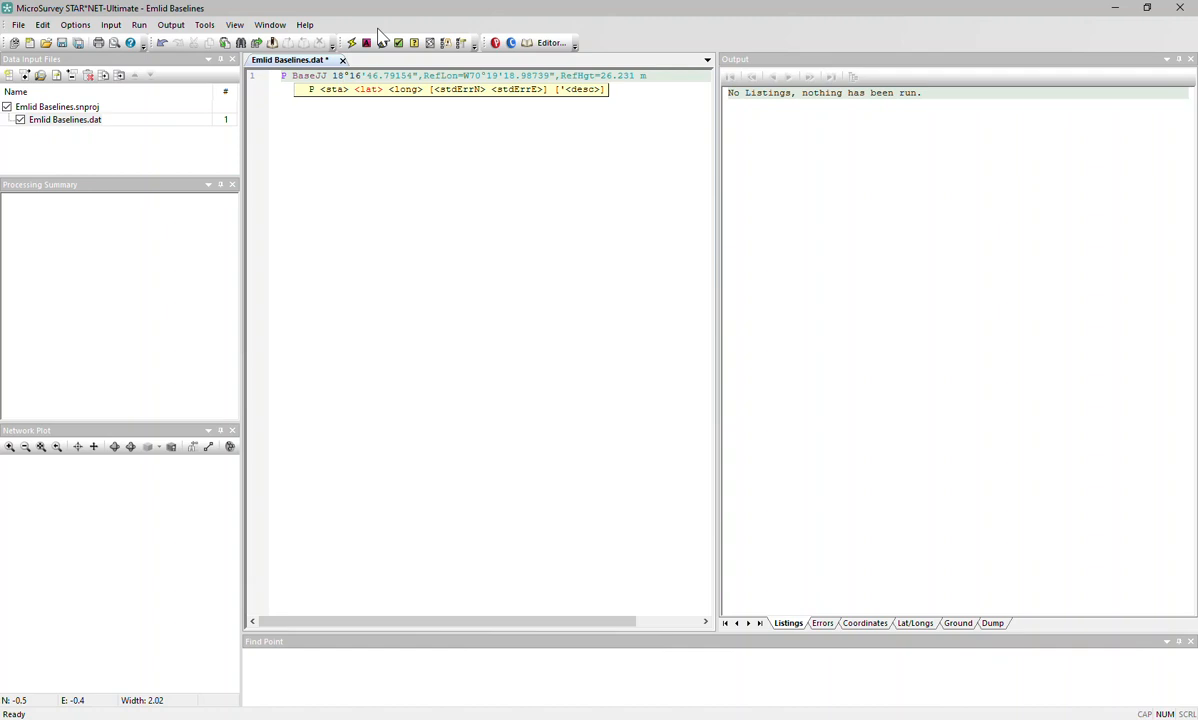
{"action": "type", "text": "-"}
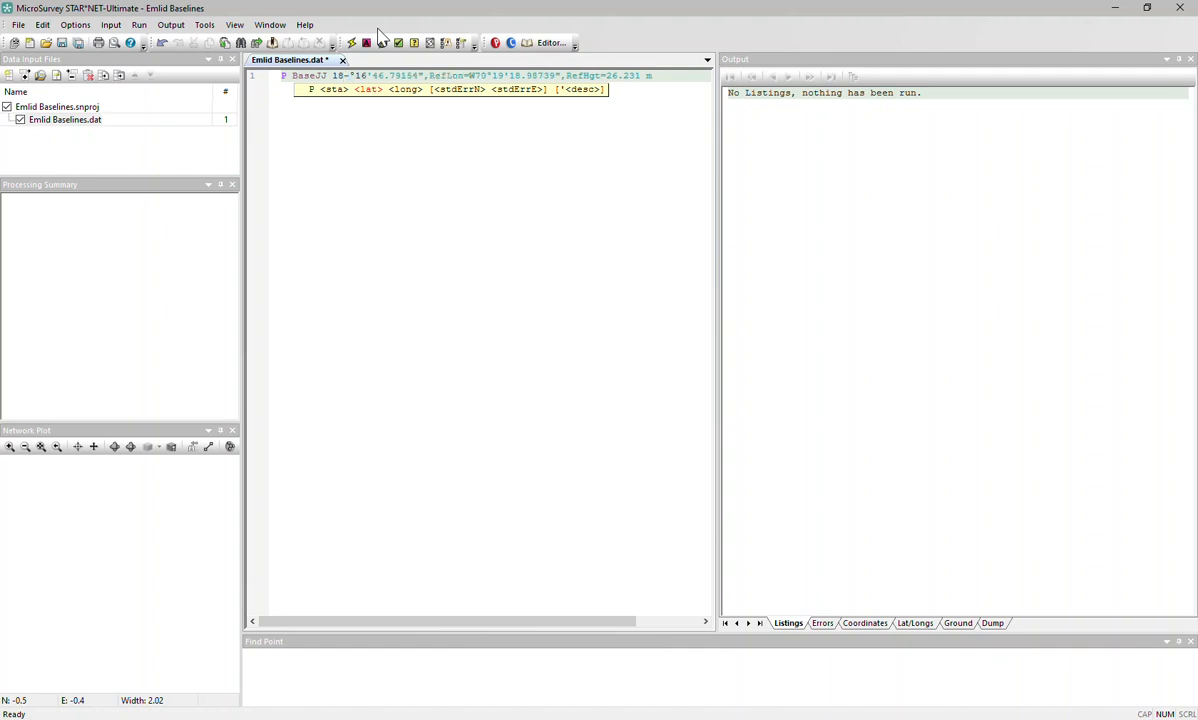
{"action": "key", "text": "Delete"}
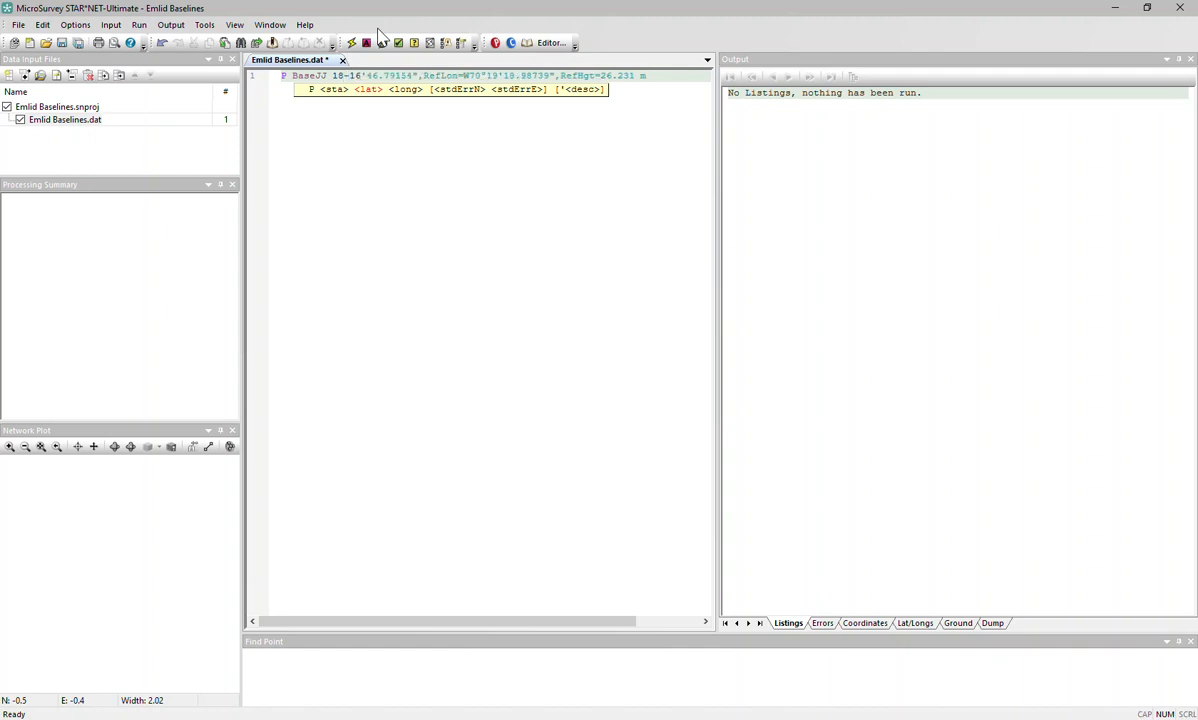
{"action": "type", "text": "-"}
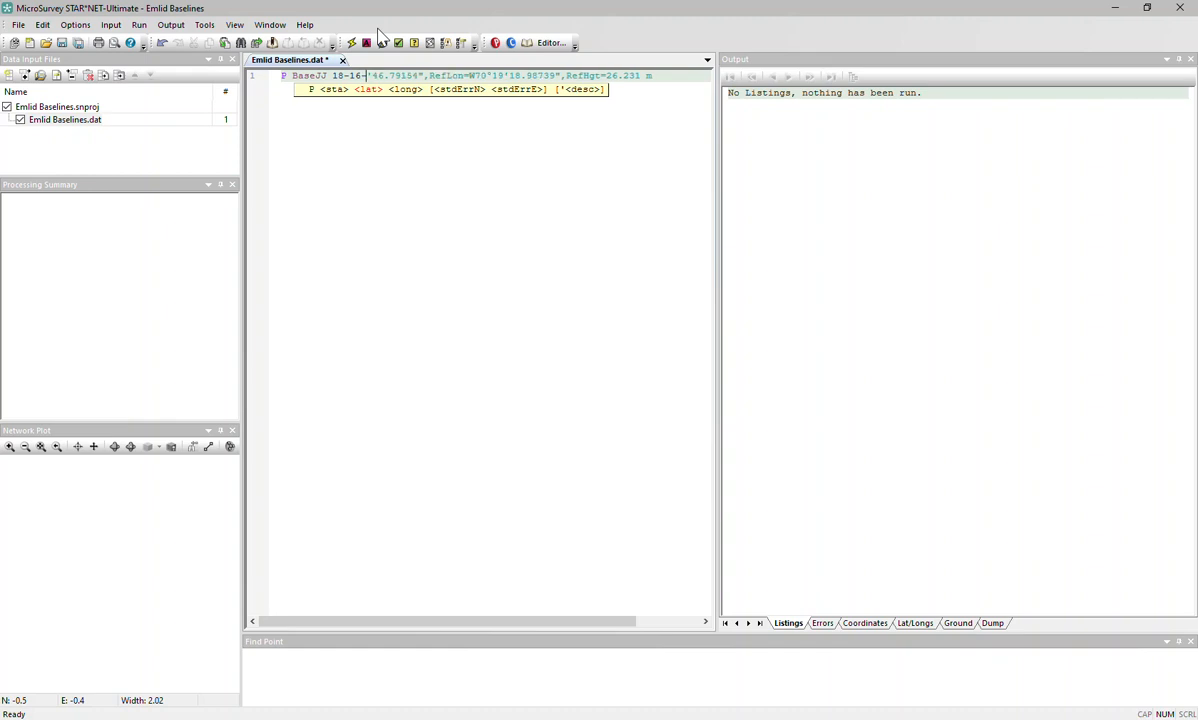
{"action": "key", "text": "Delete"}
{"action": "key", "text": "Delete"}
{"action": "key", "text": "Delete"}
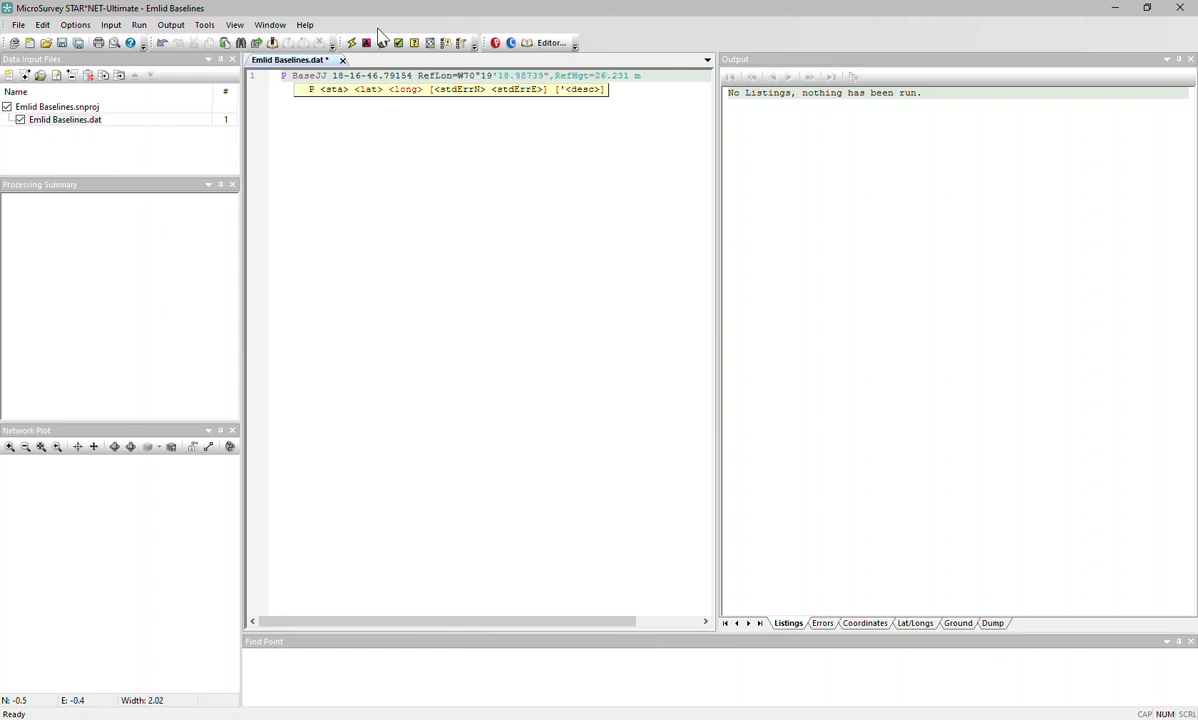
{"action": "key", "text": "Delete"}
{"action": "key", "text": "Delete"}
{"action": "key", "text": "Delete"}
{"action": "key", "text": "Delete"}
{"action": "key", "text": "Delete"}
{"action": "key", "text": "Delete"}
{"action": "key", "text": "Delete"}
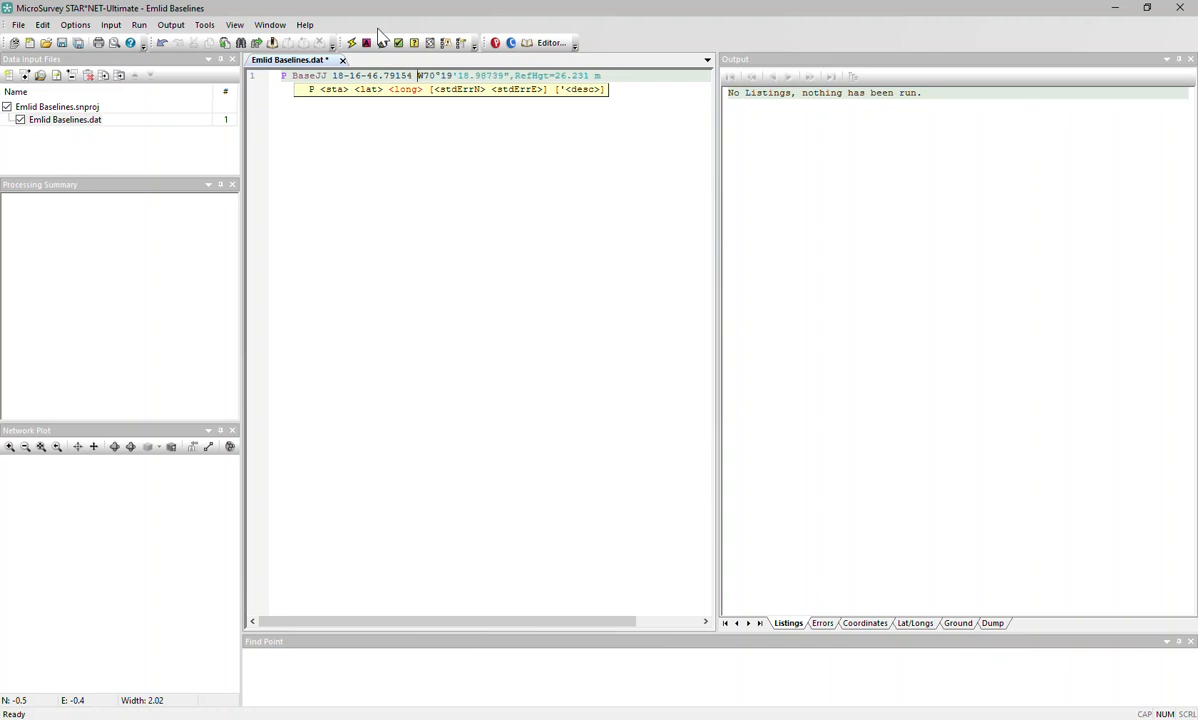
{"action": "key", "text": "Delete"}
{"action": "key", "text": "Delete"}
{"action": "type", "text": "-"}
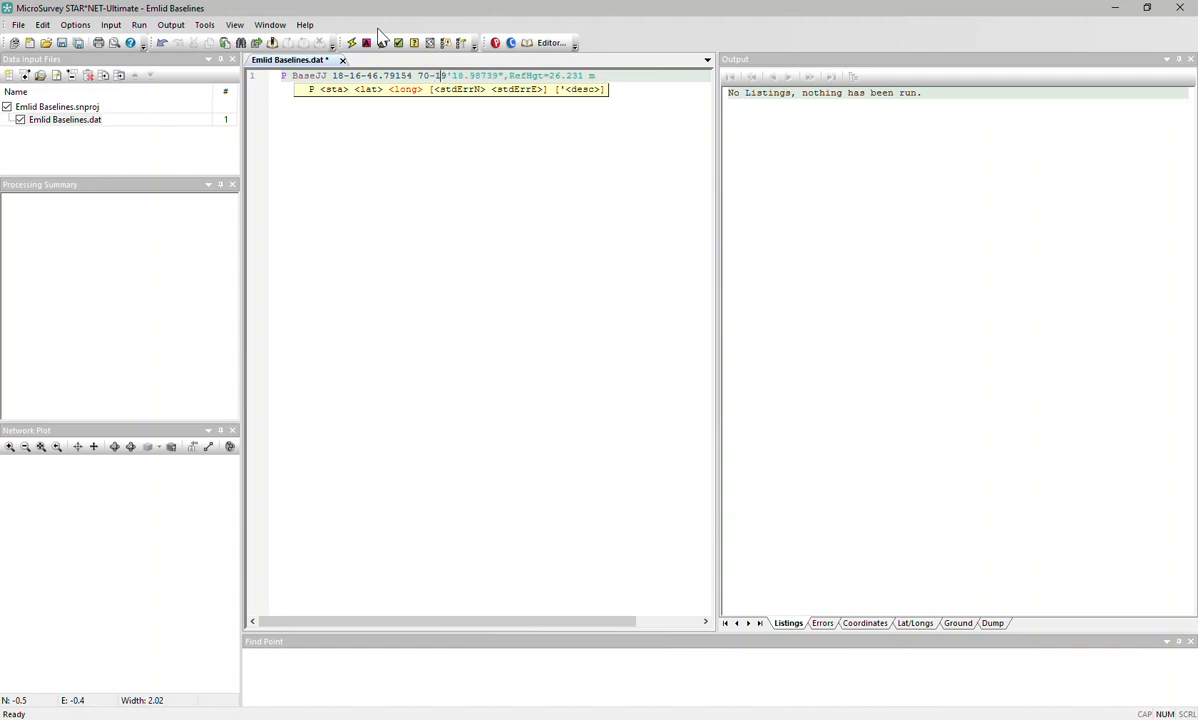
{"action": "key", "text": "Delete"}
{"action": "type", "text": "-"}
{"action": "key", "text": "Delete"}
{"action": "key", "text": "Delete"}
{"action": "key", "text": "Delete"}
{"action": "key", "text": "Delete"}
{"action": "key", "text": "Delete"}
{"action": "key", "text": "Delete"}
{"action": "key", "text": "Delete"}
{"action": "key", "text": "Delete"}
{"action": "key", "text": "Delete"}
{"action": "left_click", "coordinate": [283, 76]}
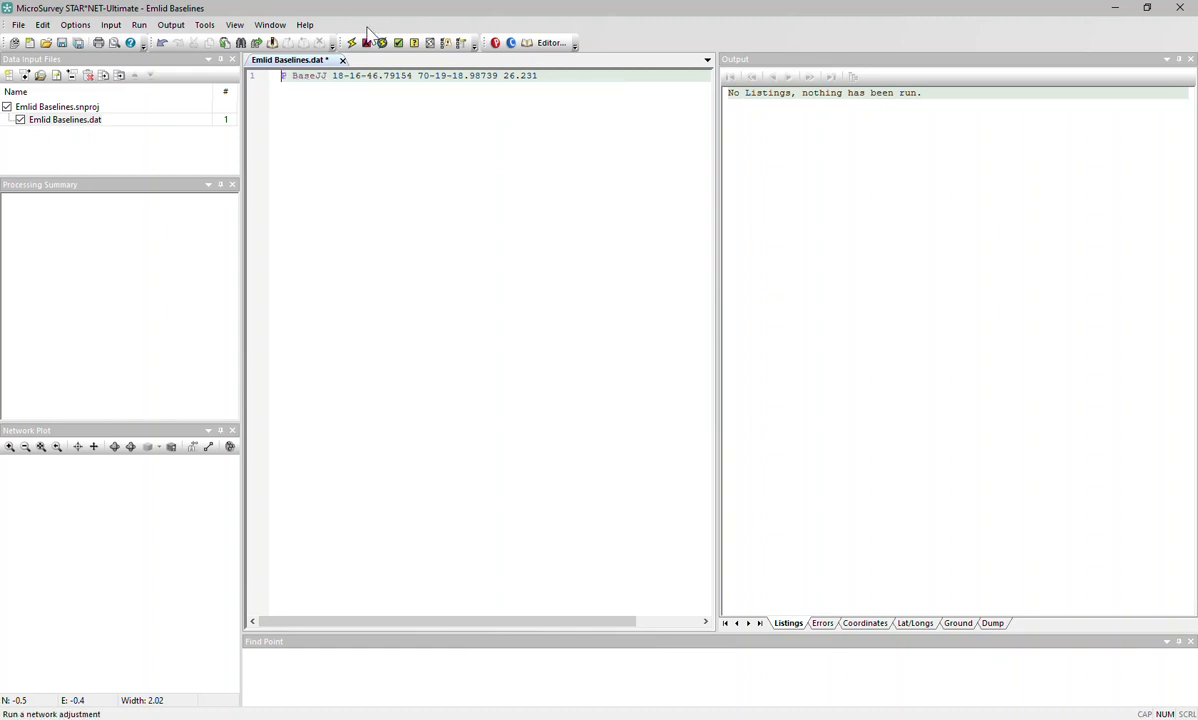
Add '.units meters' as the new first line of Emlid Baselines.dat.
{"action": "key", "text": "Return"}
{"action": "type", "text": "."}
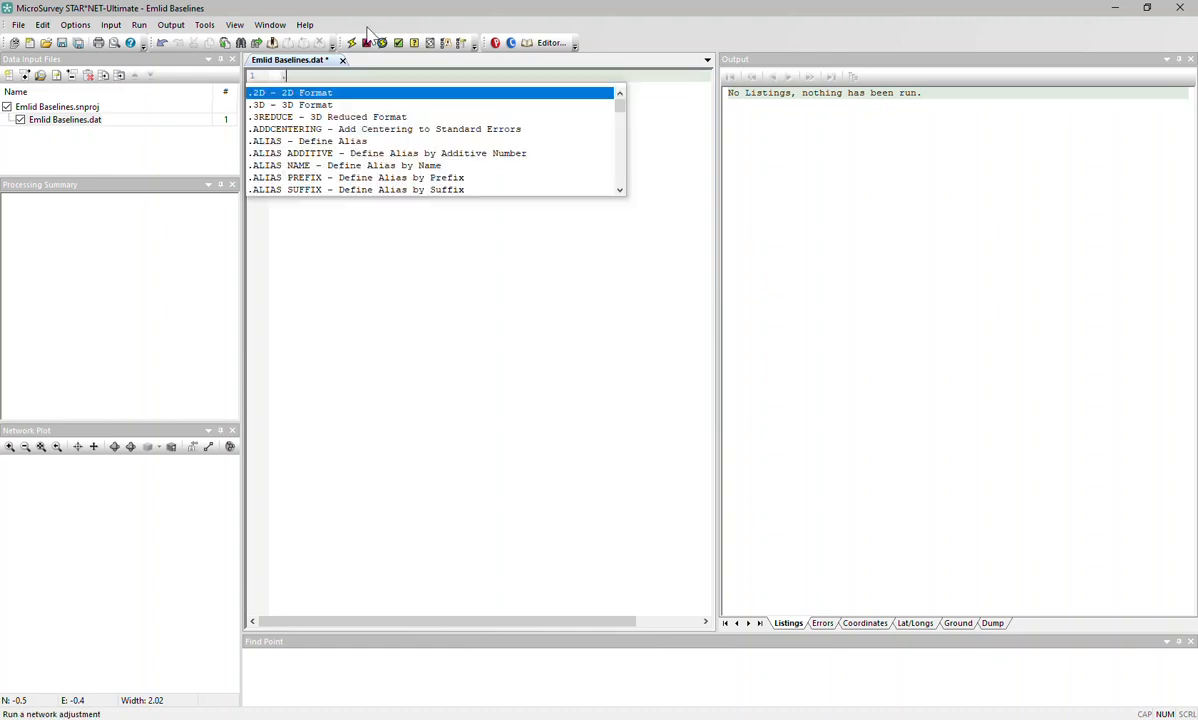
{"action": "type", "text": "uni"}
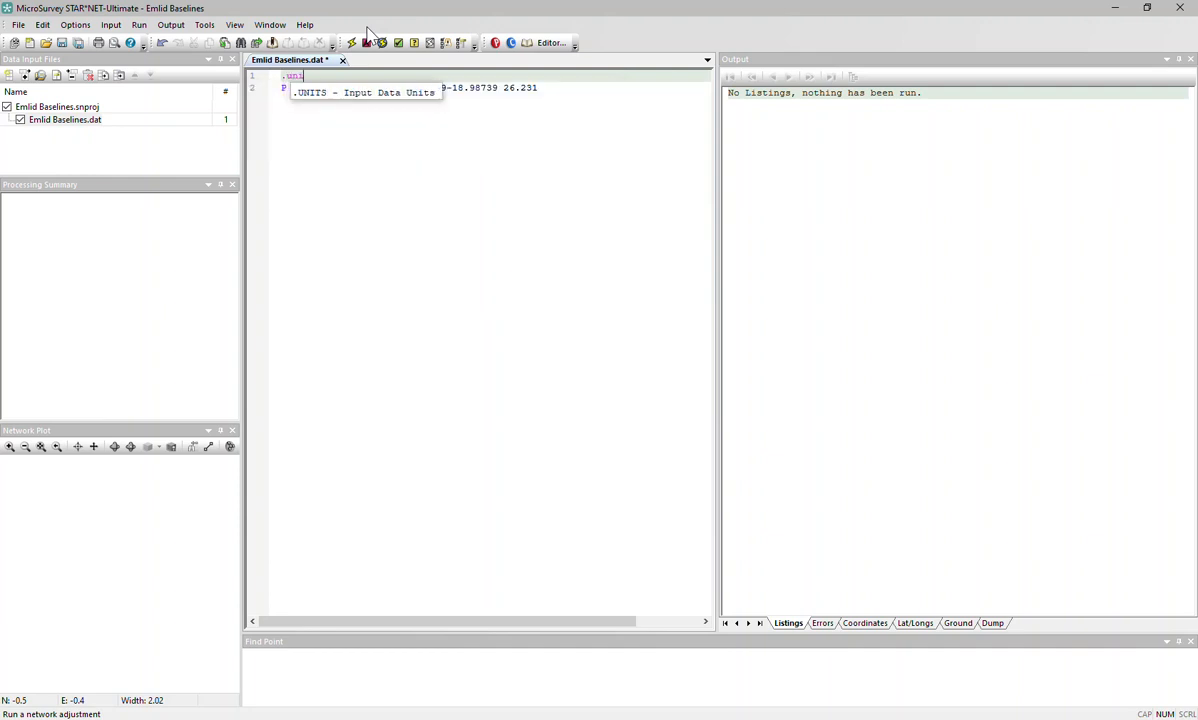
{"action": "type", "text": "ts meter"}
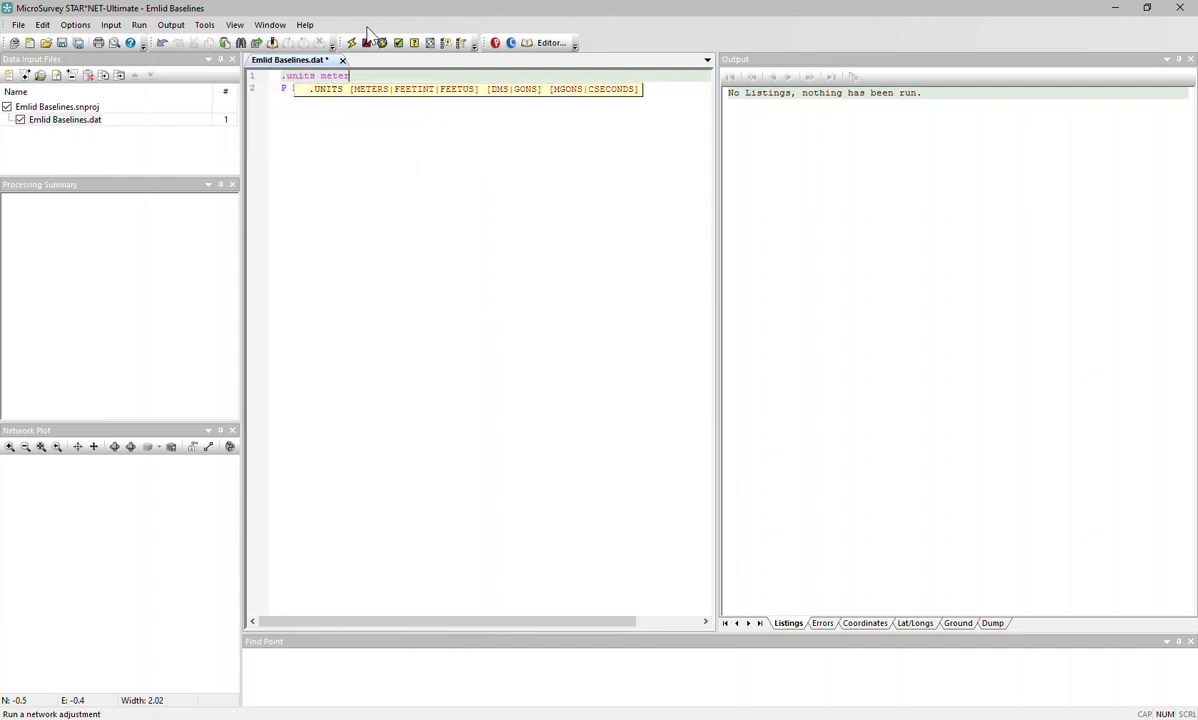
{"action": "type", "text": "s"}
{"action": "left_click", "coordinate": [297, 100]}
{"action": "left_click", "coordinate": [366, 76]}
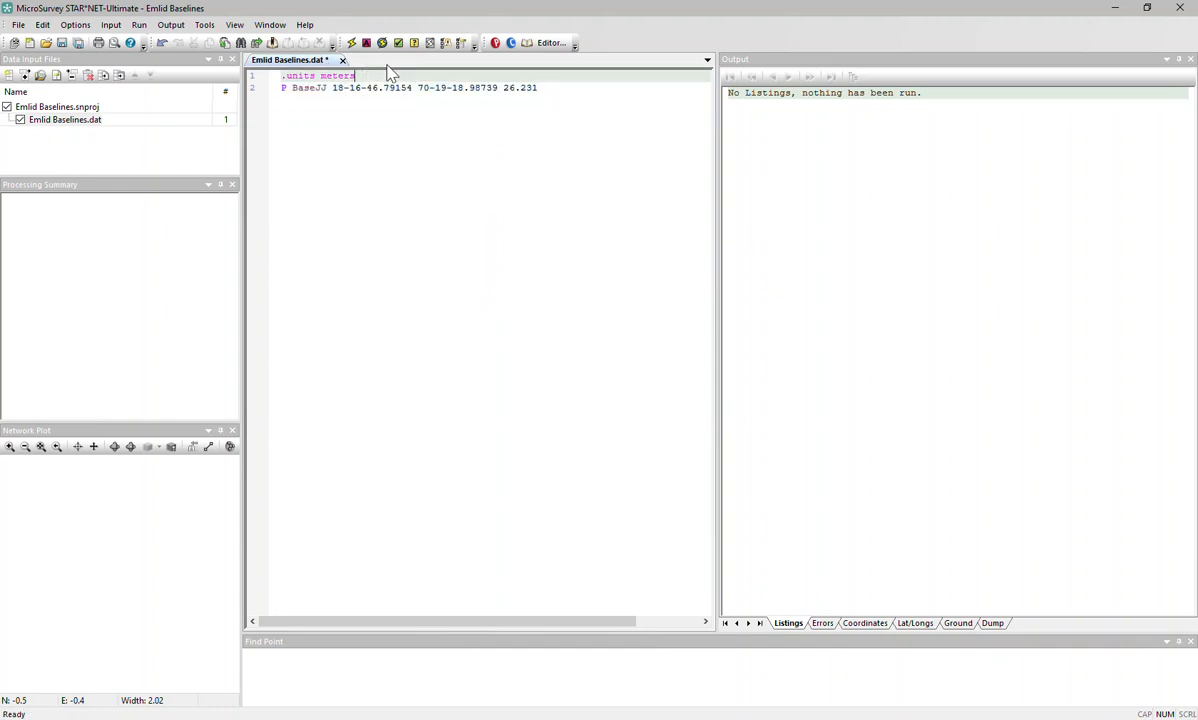
{"action": "left_click", "coordinate": [548, 90]}
{"action": "left_click_drag", "start_coordinate": [548, 90], "coordinate": [508, 92]}
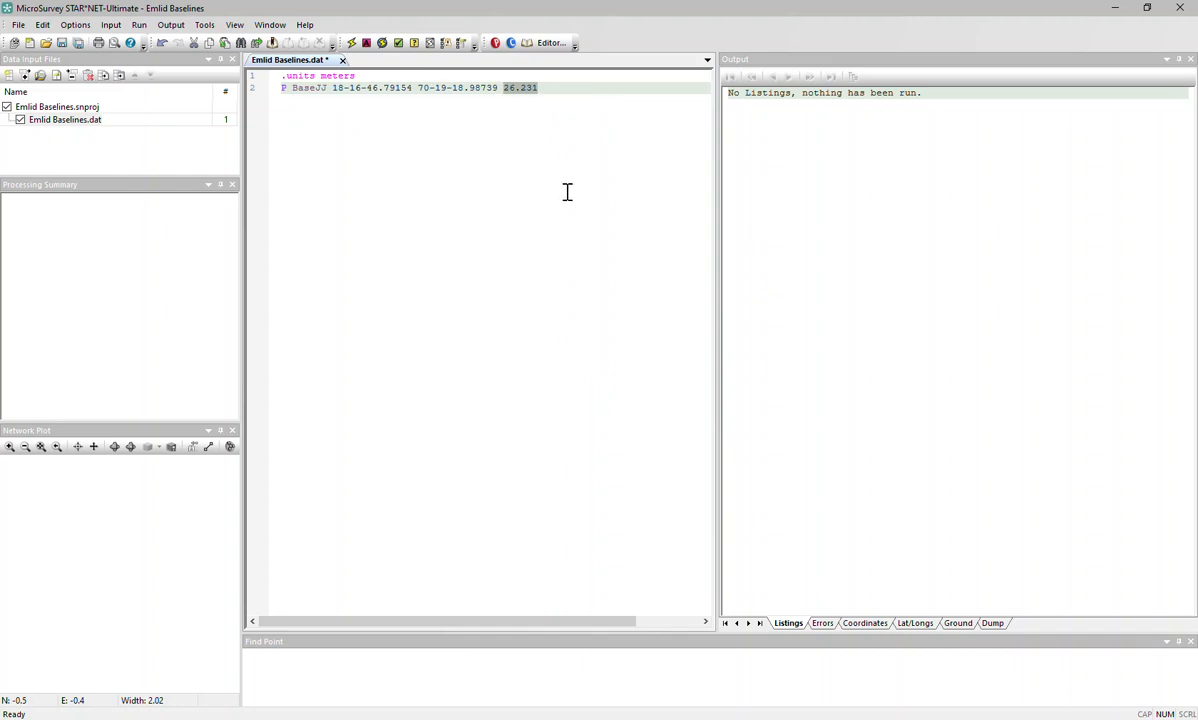
{"action": "left_click", "coordinate": [562, 91]}
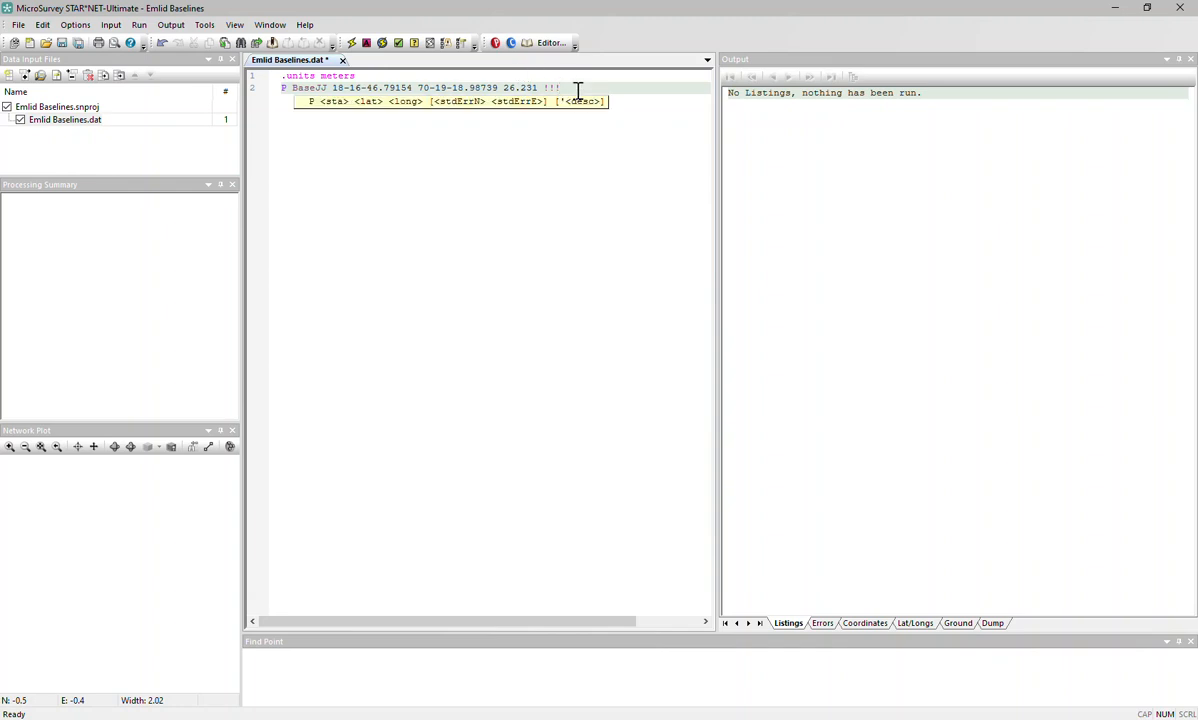
{"action": "left_click", "coordinate": [362, 90]}
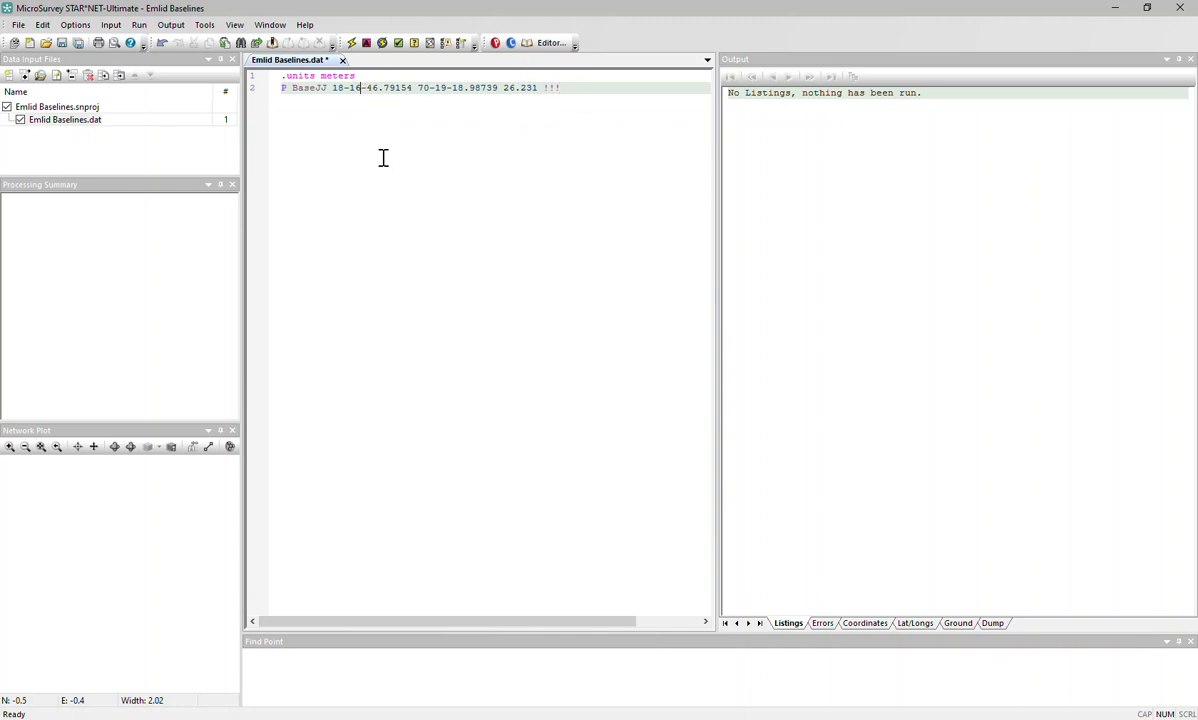
{"action": "left_click", "coordinate": [452, 87]}
{"action": "left_click", "coordinate": [518, 88]}
{"action": "left_click_drag", "start_coordinate": [419, 88], "coordinate": [498, 88]}
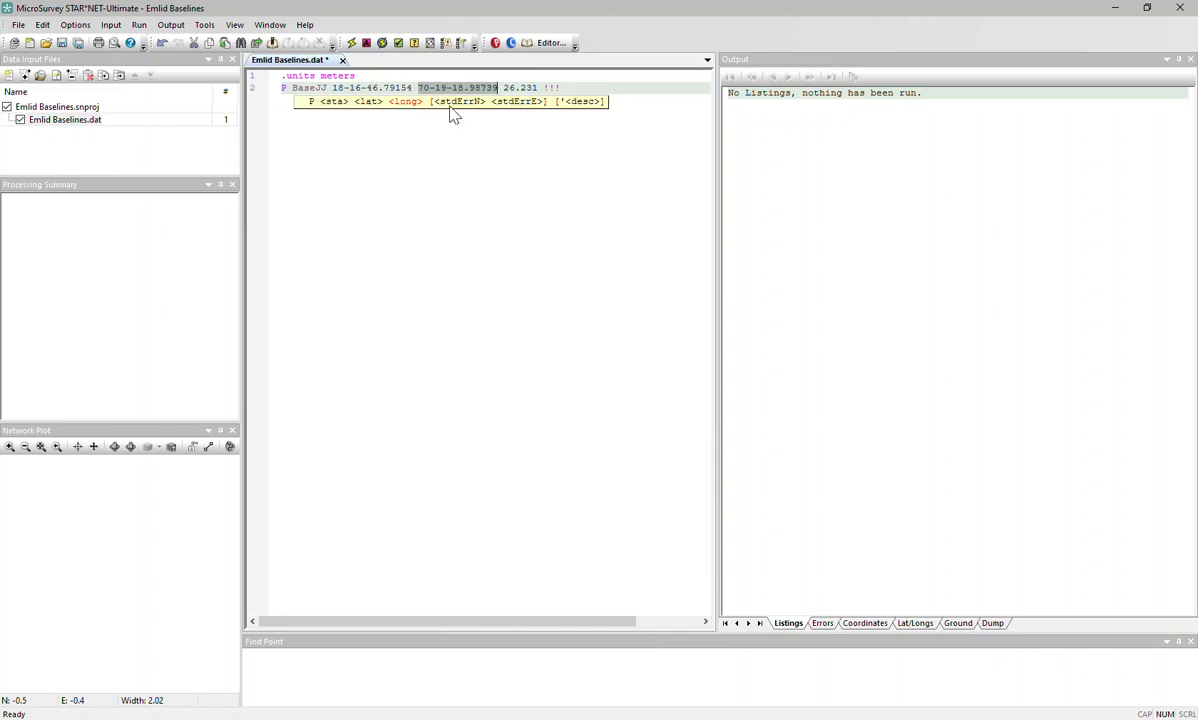
{"action": "left_click", "coordinate": [75, 24]}
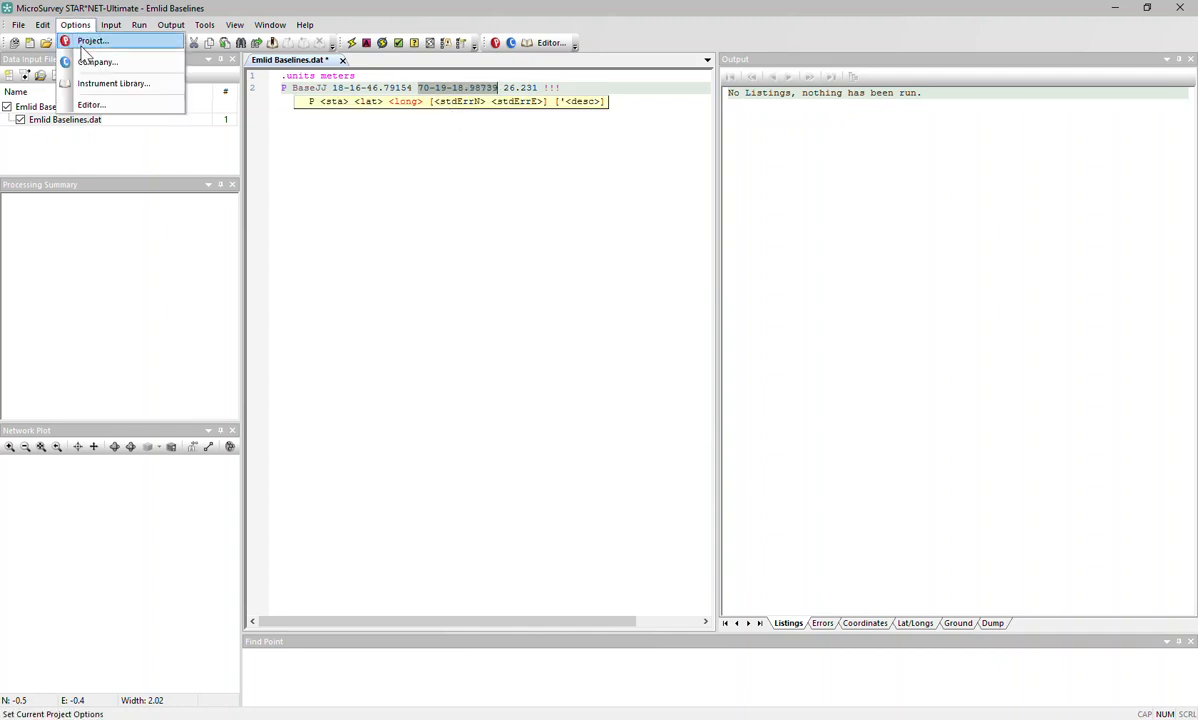
Set the adjustment type to 3D in Project Options.
{"action": "left_click", "coordinate": [86, 42]}
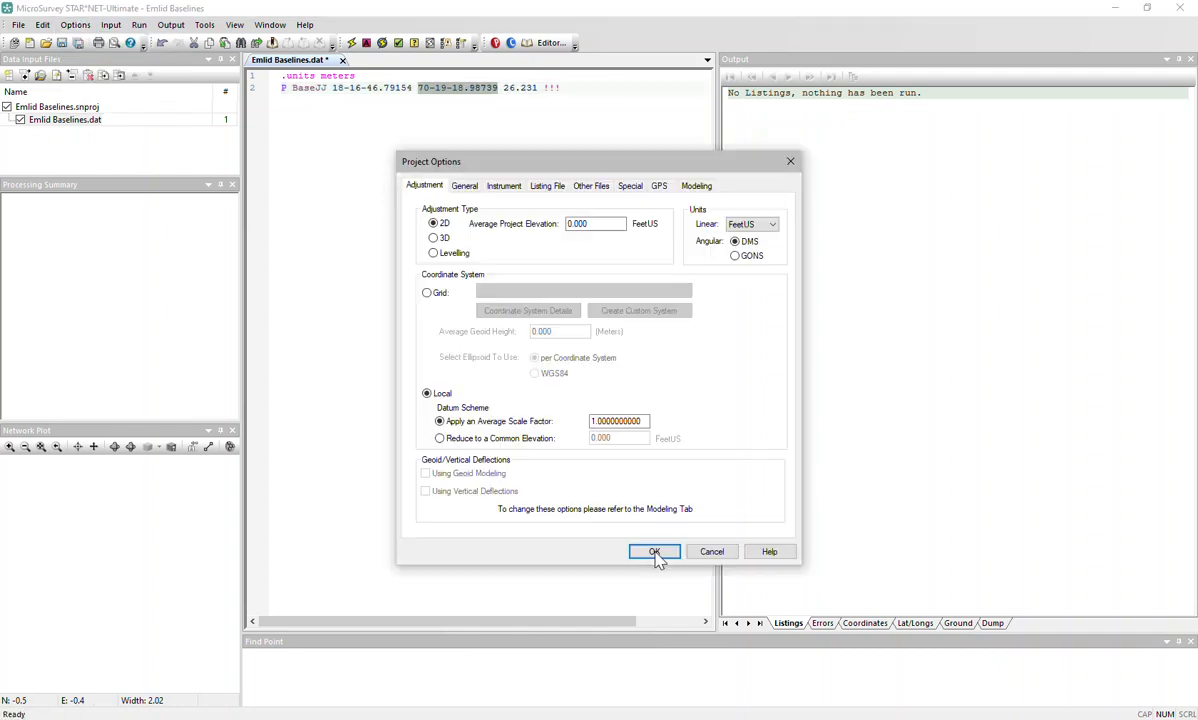
{"action": "left_click", "coordinate": [464, 187]}
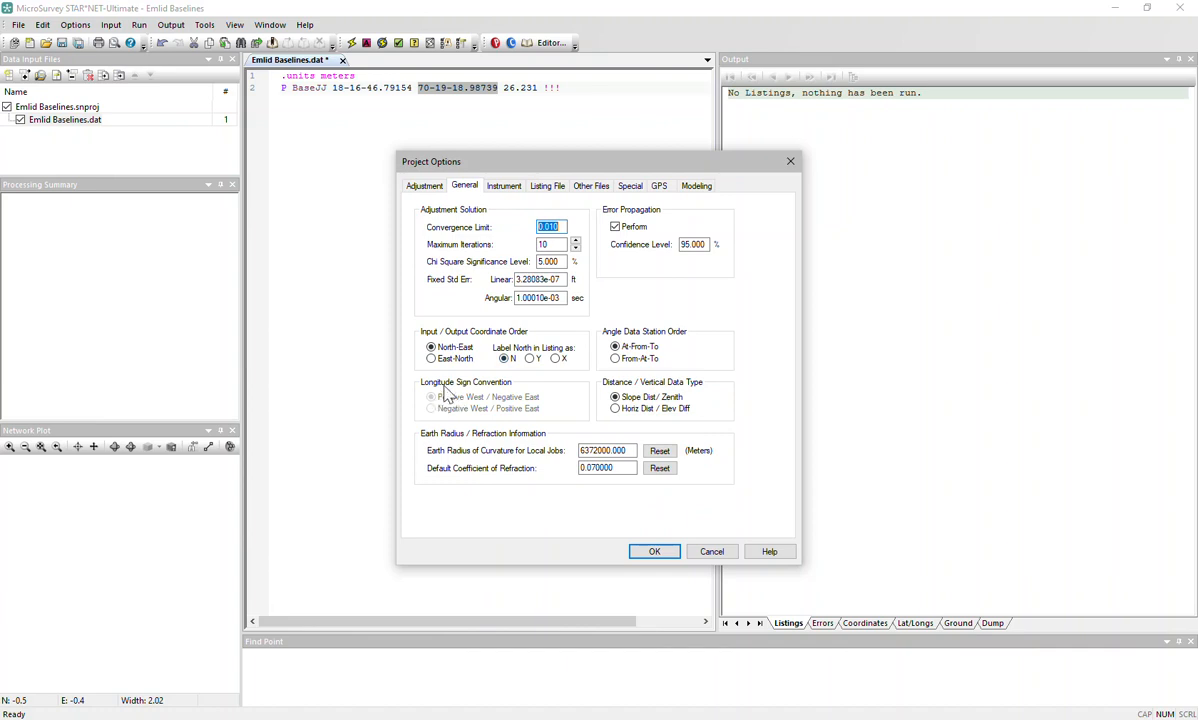
{"action": "left_click", "coordinate": [412, 186]}
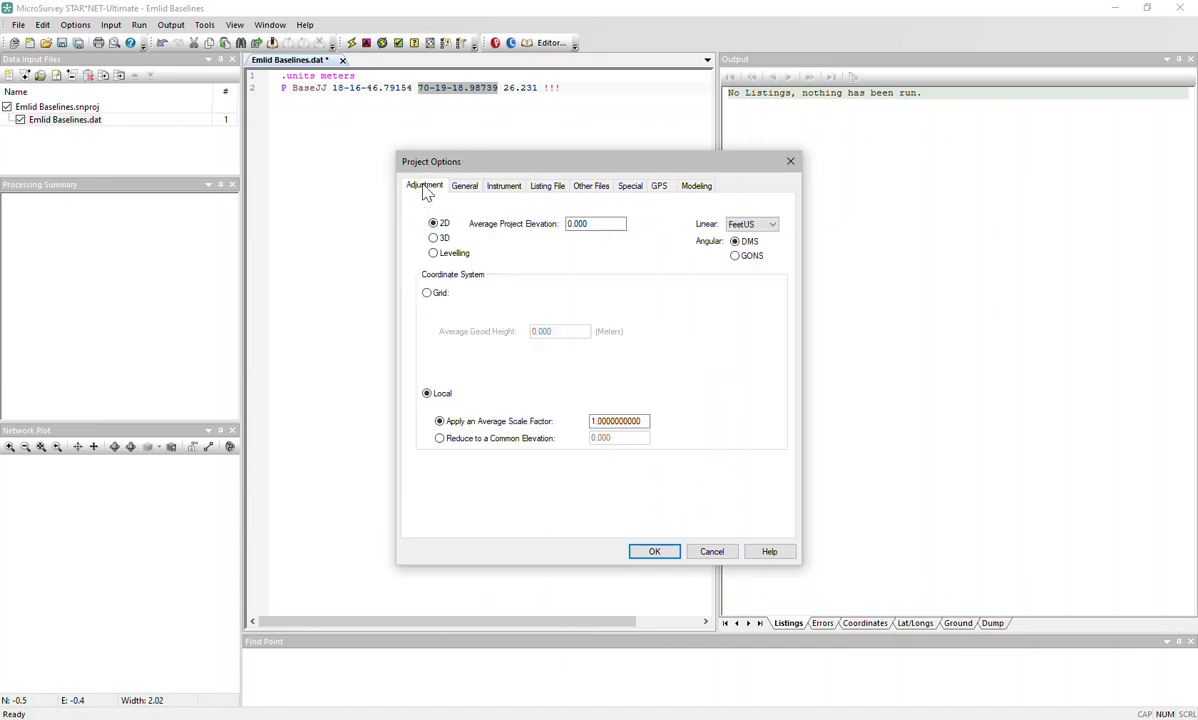
{"action": "left_click", "coordinate": [433, 238]}
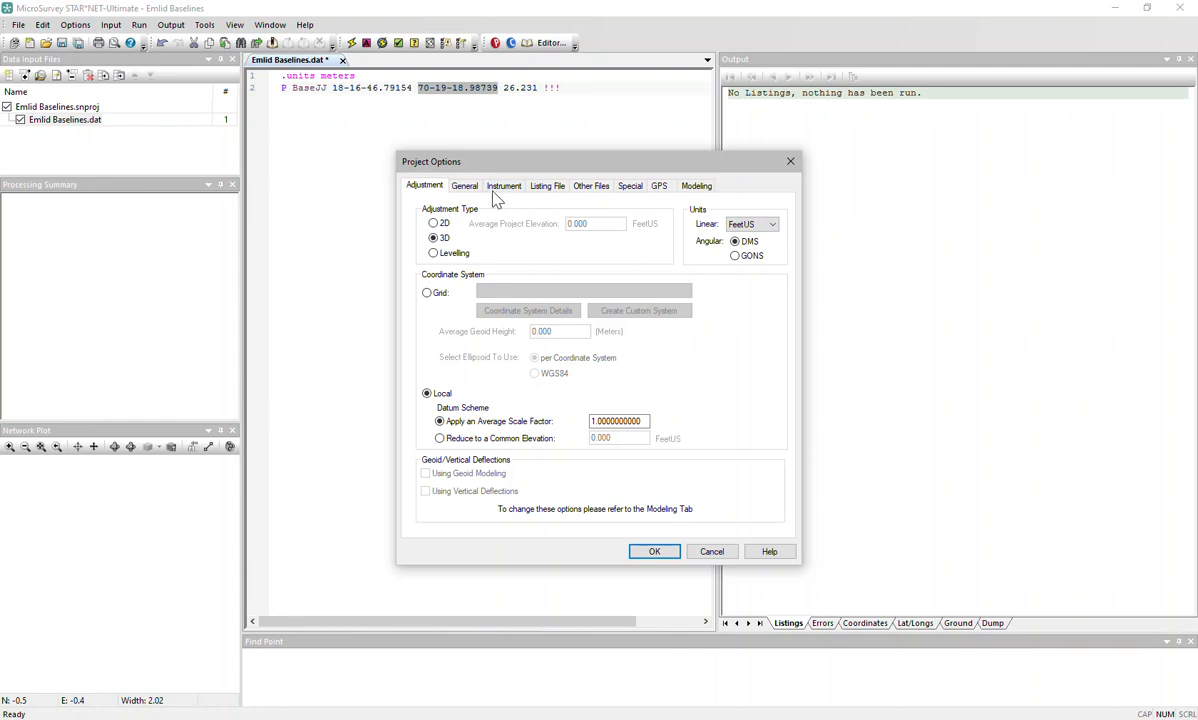
{"action": "left_click", "coordinate": [464, 186]}
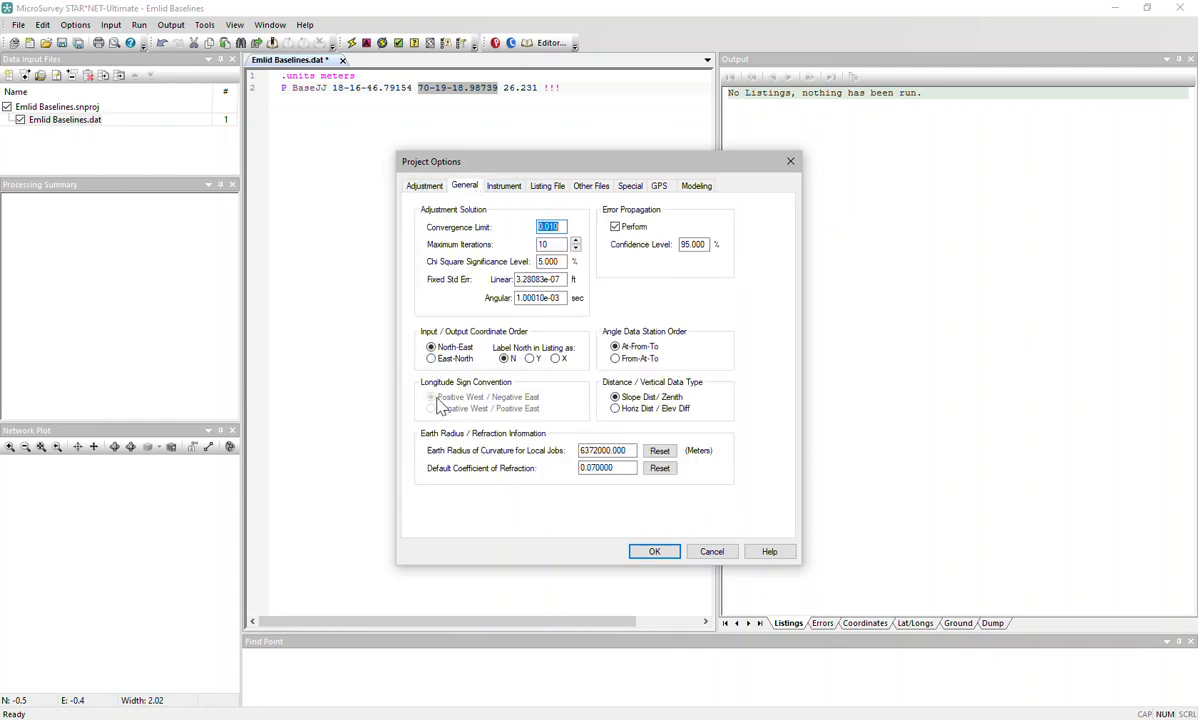
{"action": "left_click", "coordinate": [422, 187]}
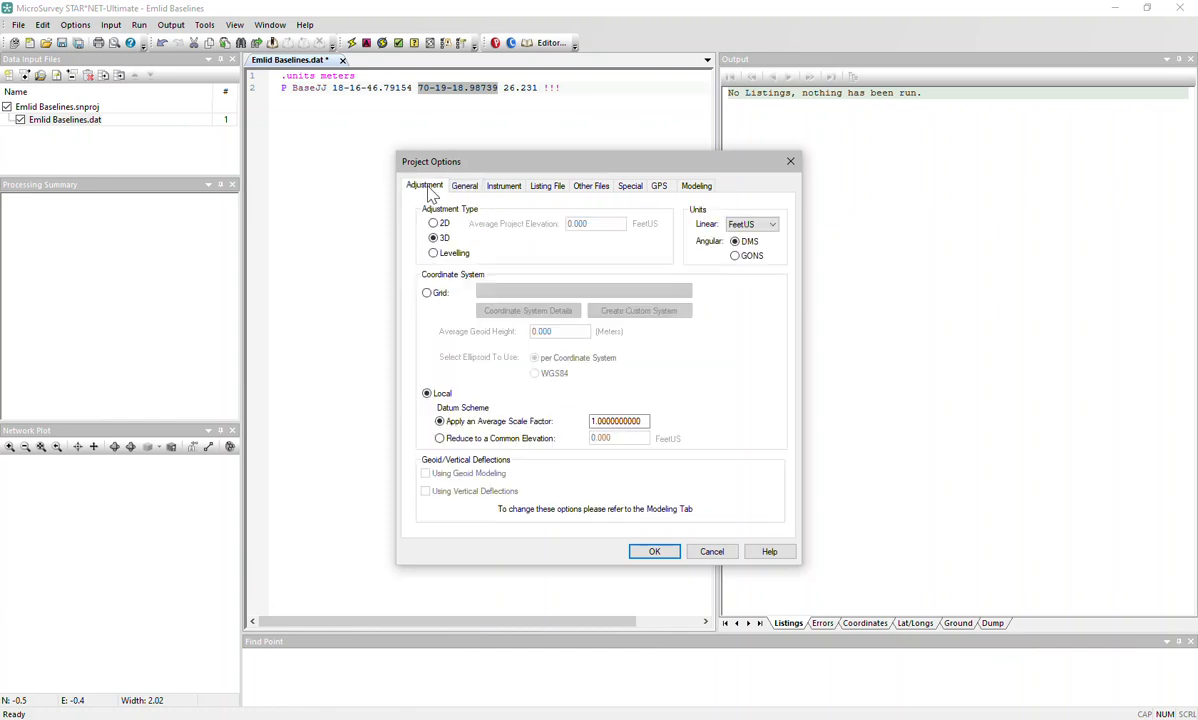
Switch to Grid coordinates using UTM-19N from UTM Zones, North, and apply the options.
{"action": "left_click", "coordinate": [427, 292]}
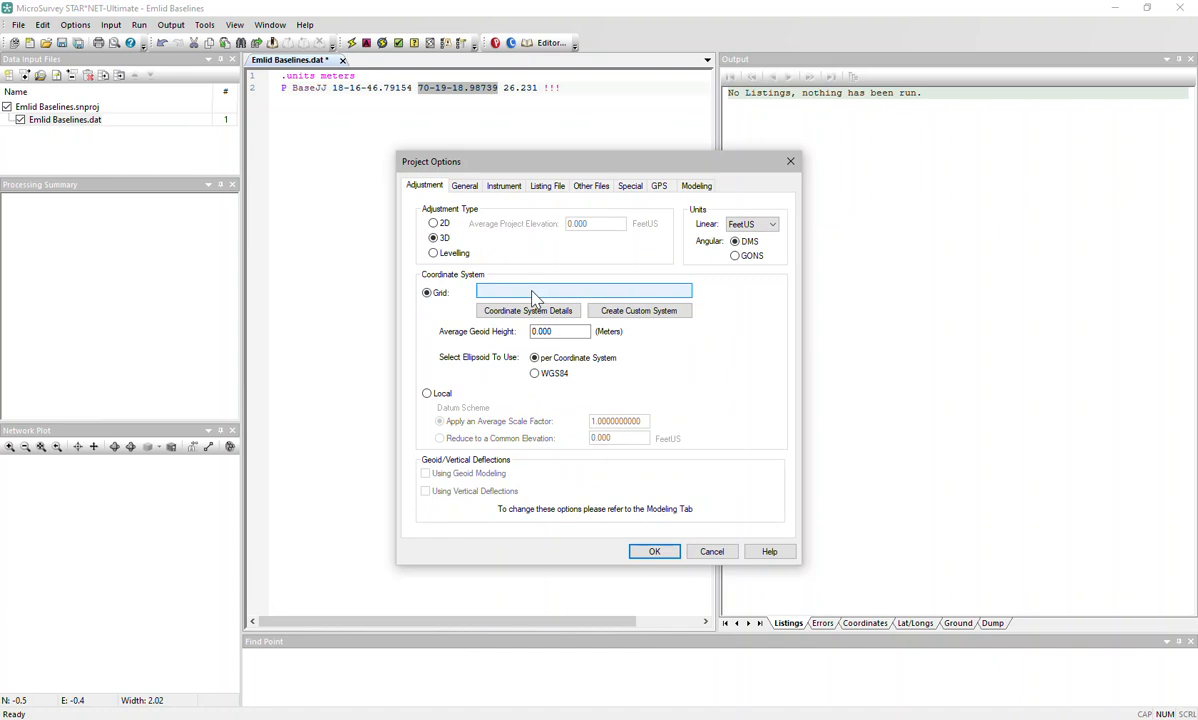
{"action": "left_click", "coordinate": [532, 294]}
{"action": "left_click", "coordinate": [603, 312]}
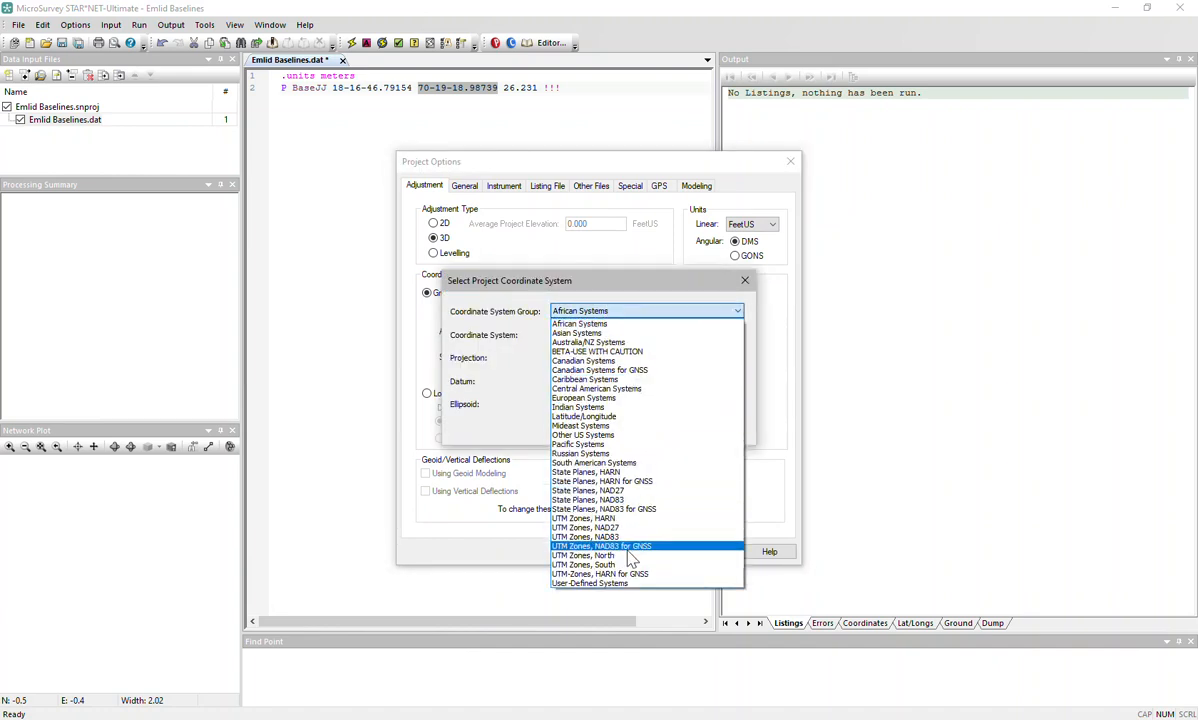
{"action": "left_click", "coordinate": [630, 556]}
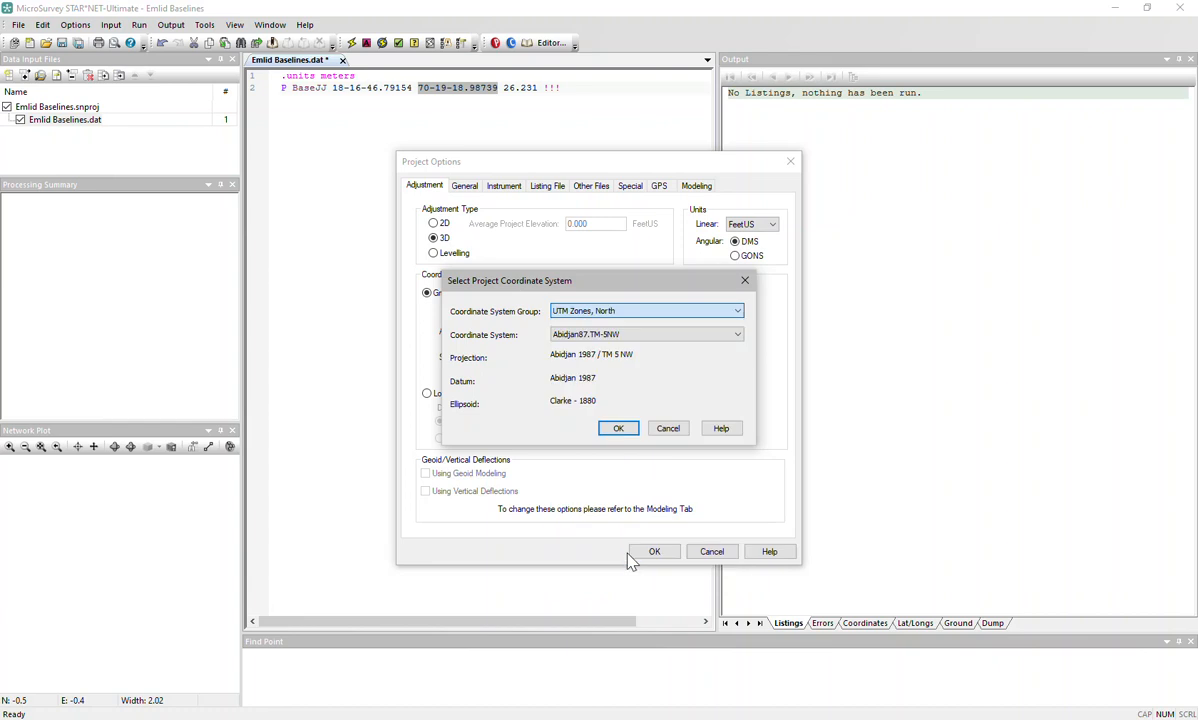
{"action": "left_click", "coordinate": [622, 336]}
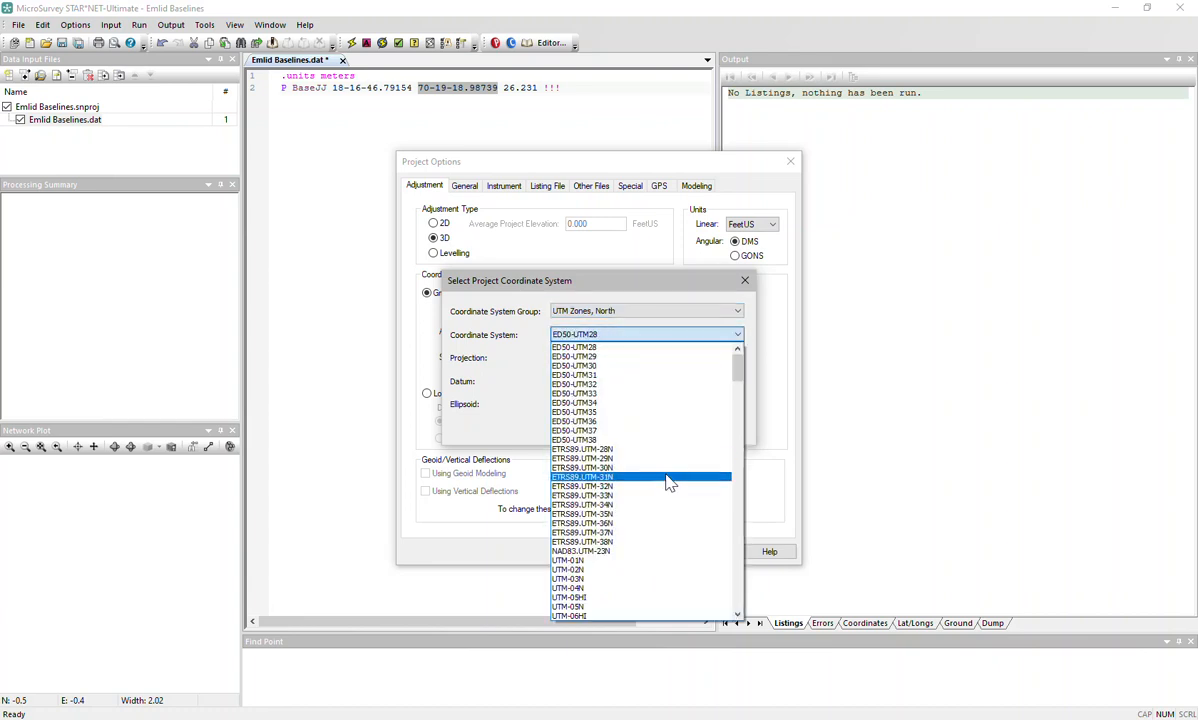
{"action": "scroll", "coordinate": [680, 516], "scroll_direction": "down", "scroll_amount": 5}
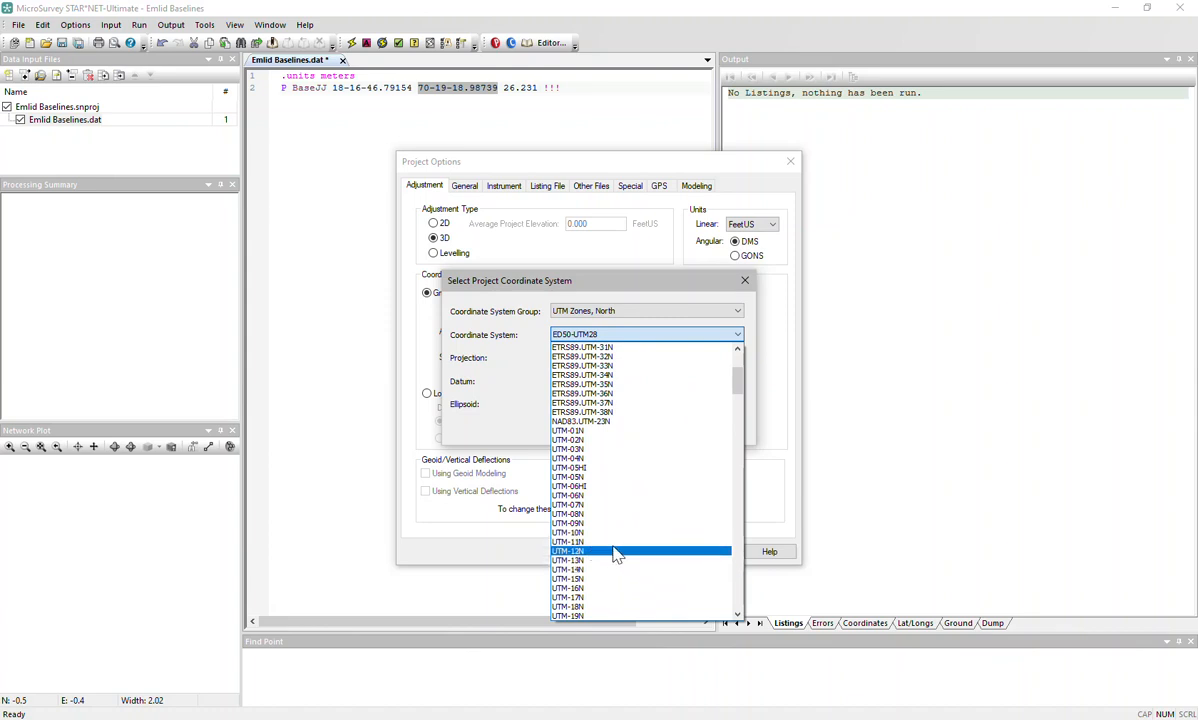
{"action": "left_click", "coordinate": [602, 615]}
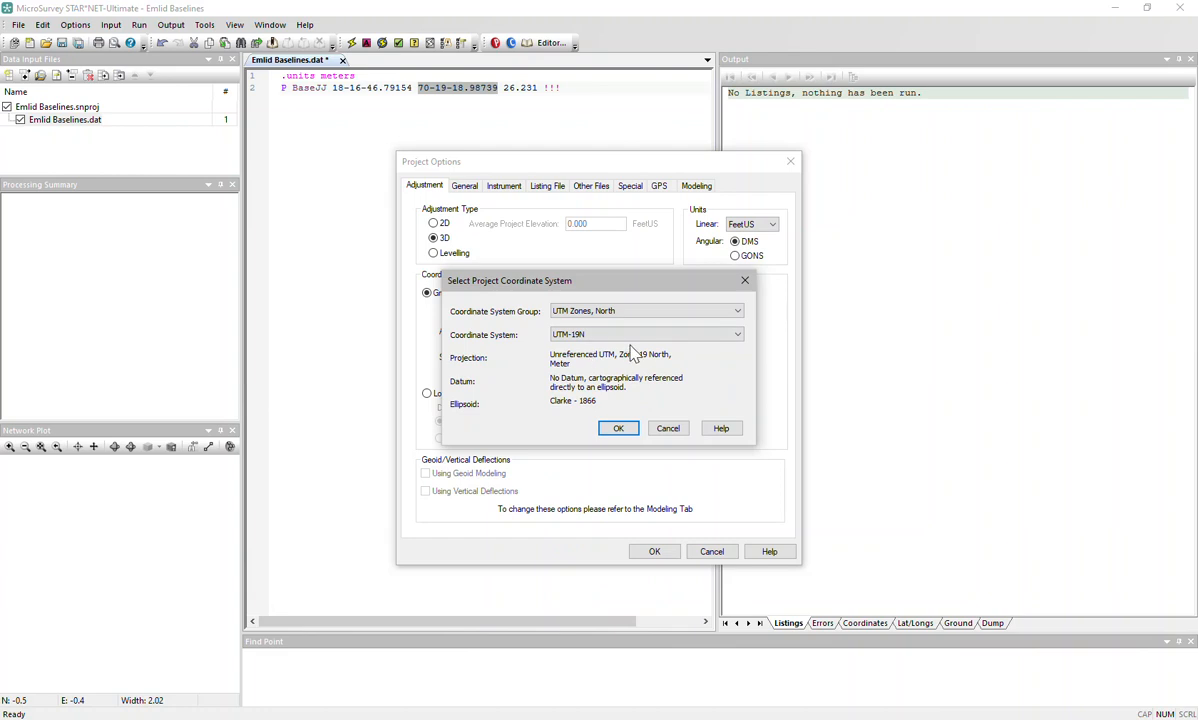
{"action": "left_click", "coordinate": [620, 429]}
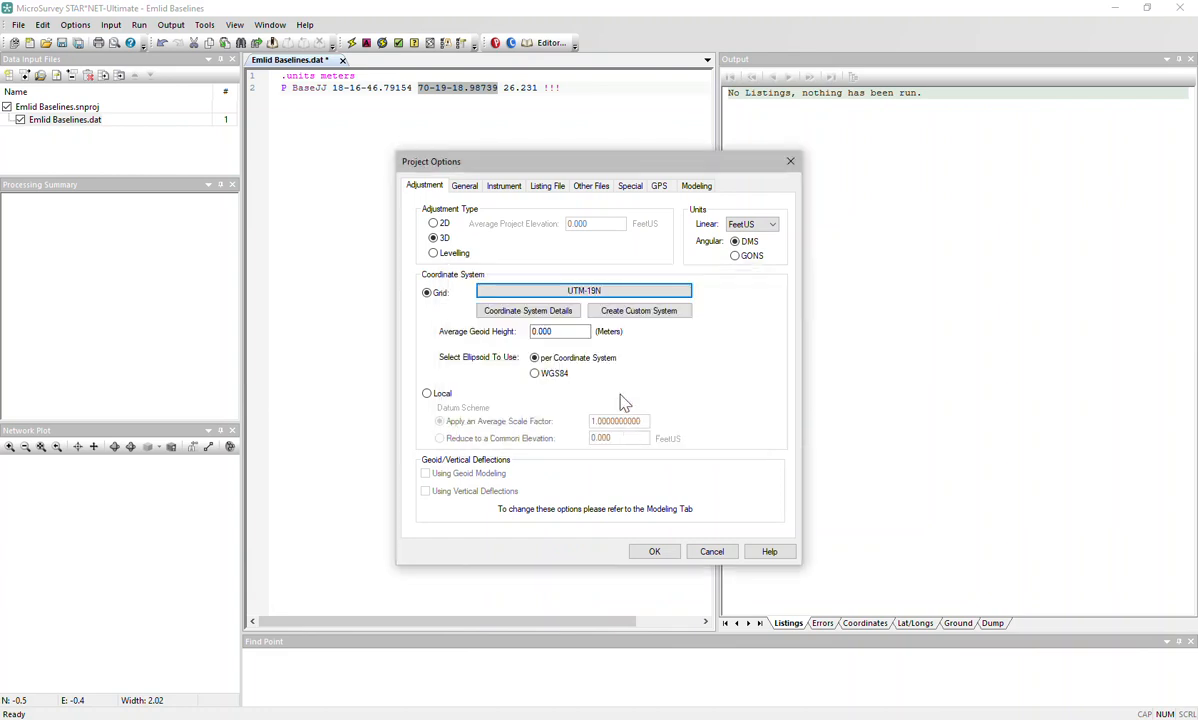
{"action": "left_click", "coordinate": [474, 189]}
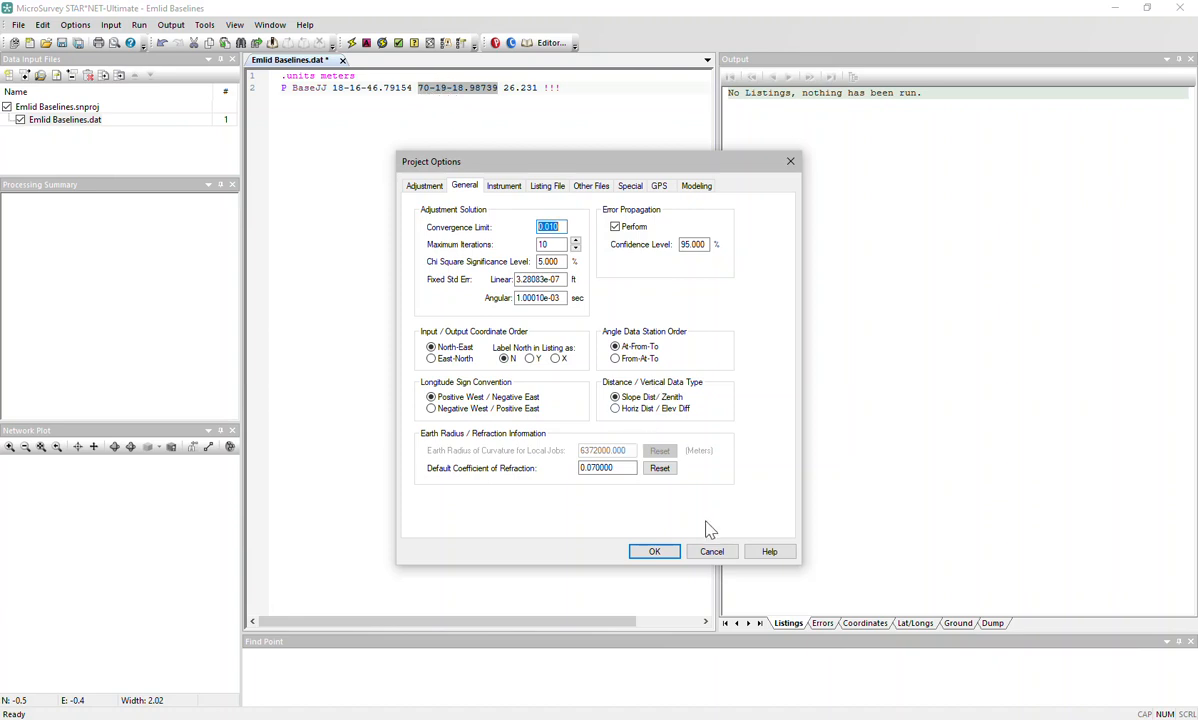
{"action": "left_click", "coordinate": [654, 552]}
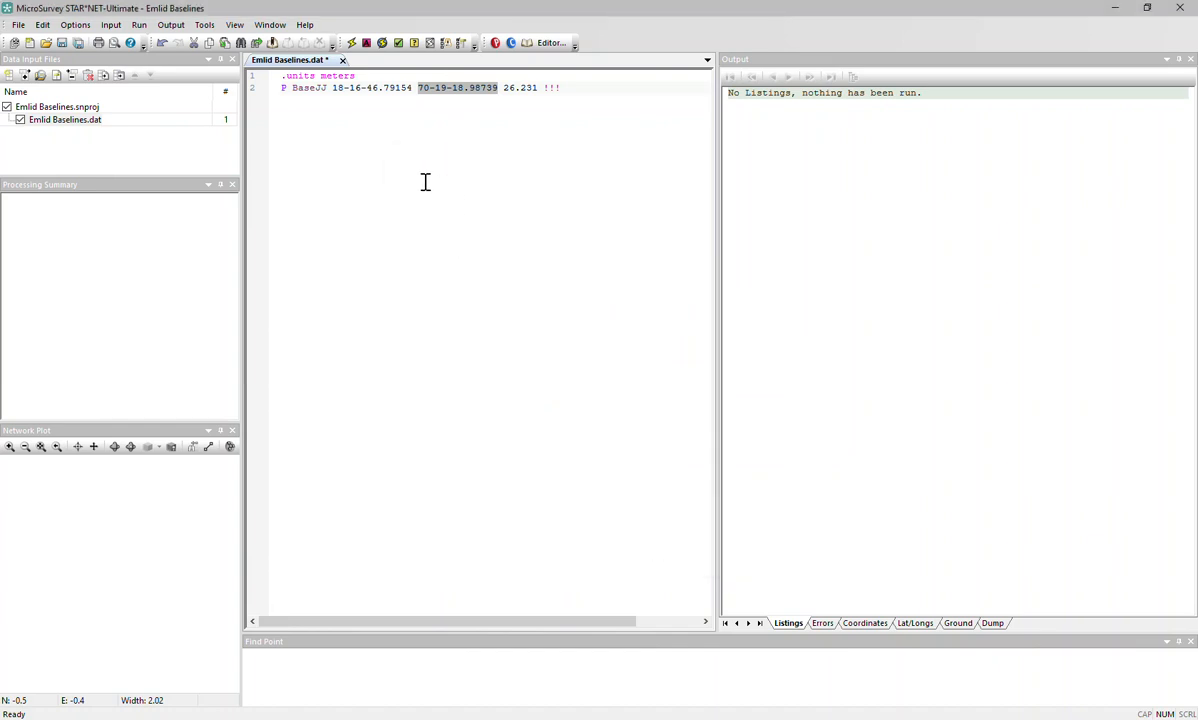
Import techo casa-2020-09-05.raw as GPS data, yielding 12 baseline vectors in Emlid Baselines.gps.
{"action": "left_click", "coordinate": [111, 25]}
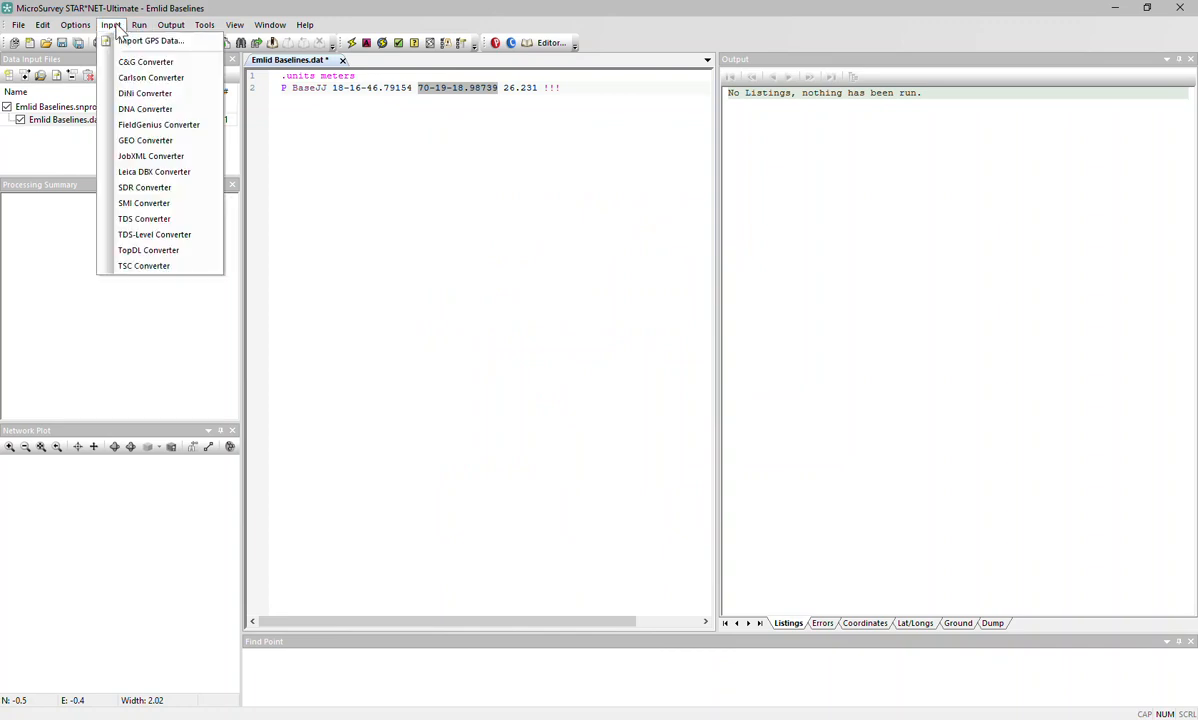
{"action": "left_click", "coordinate": [134, 42]}
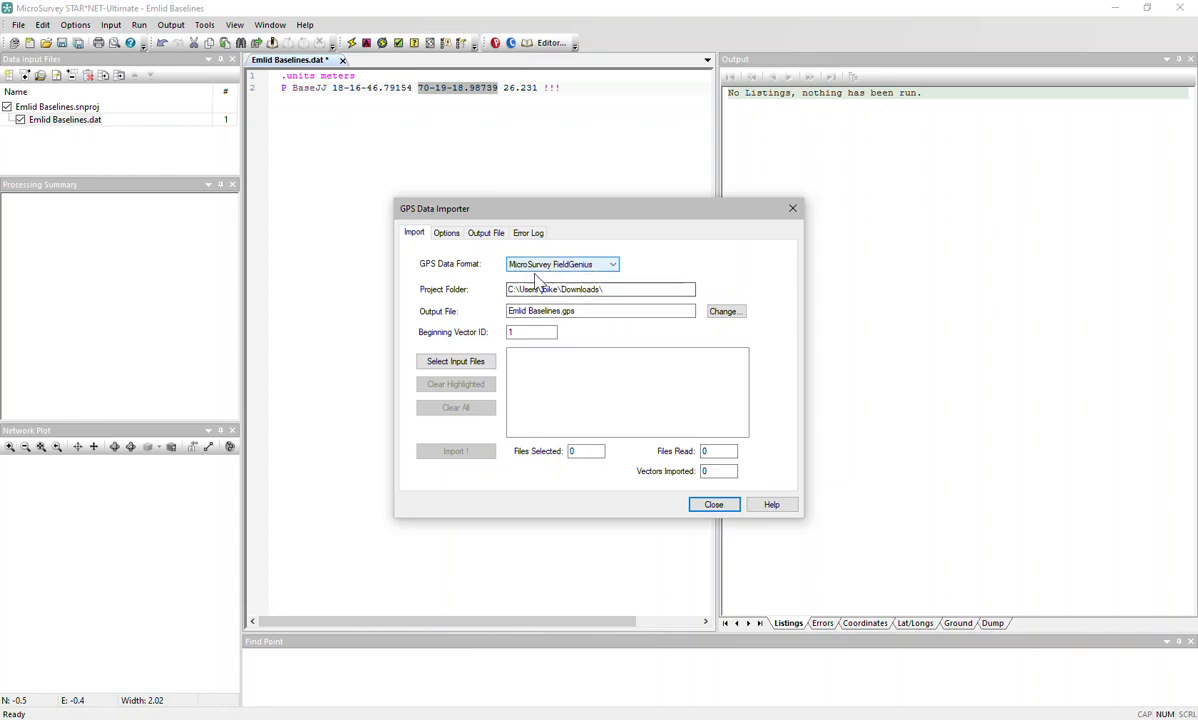
{"action": "left_click", "coordinate": [481, 363]}
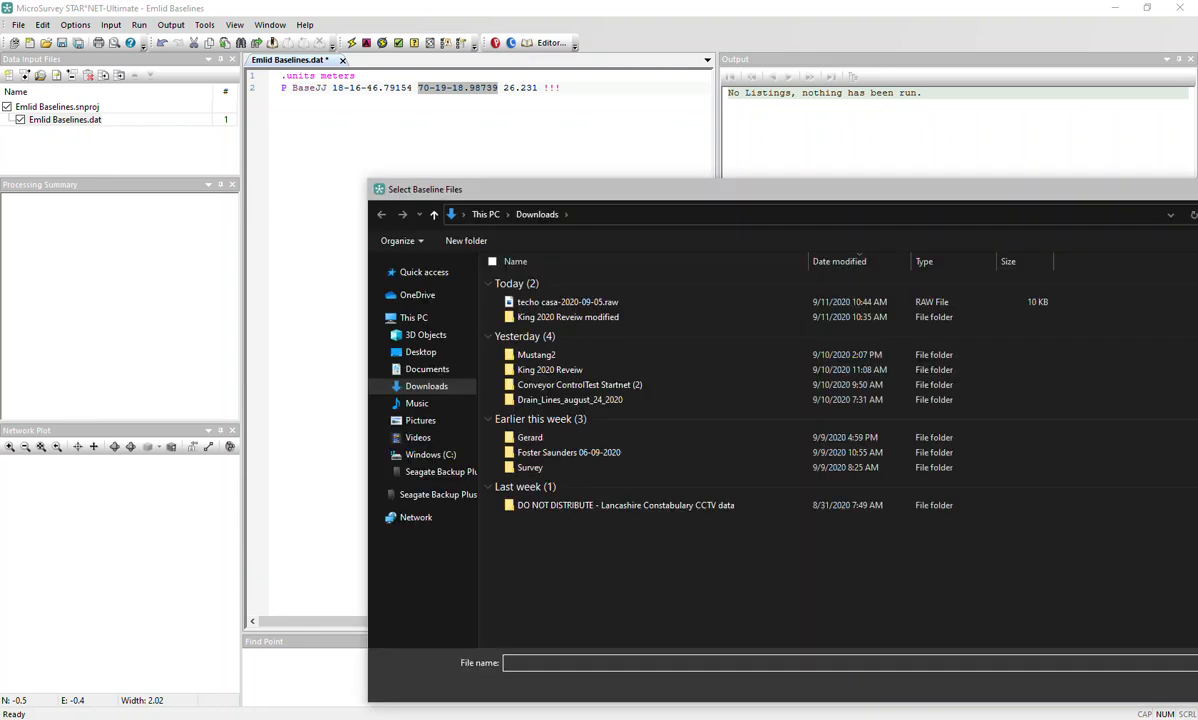
{"action": "left_click", "coordinate": [560, 302]}
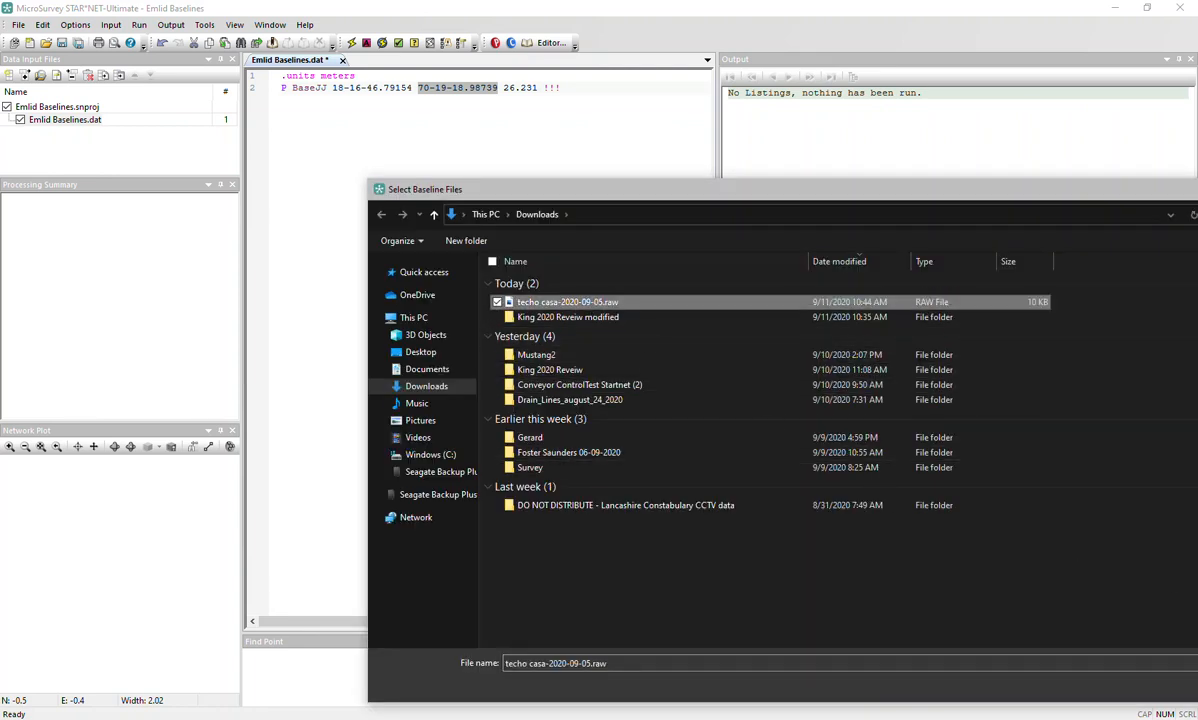
{"action": "key", "text": "Return"}
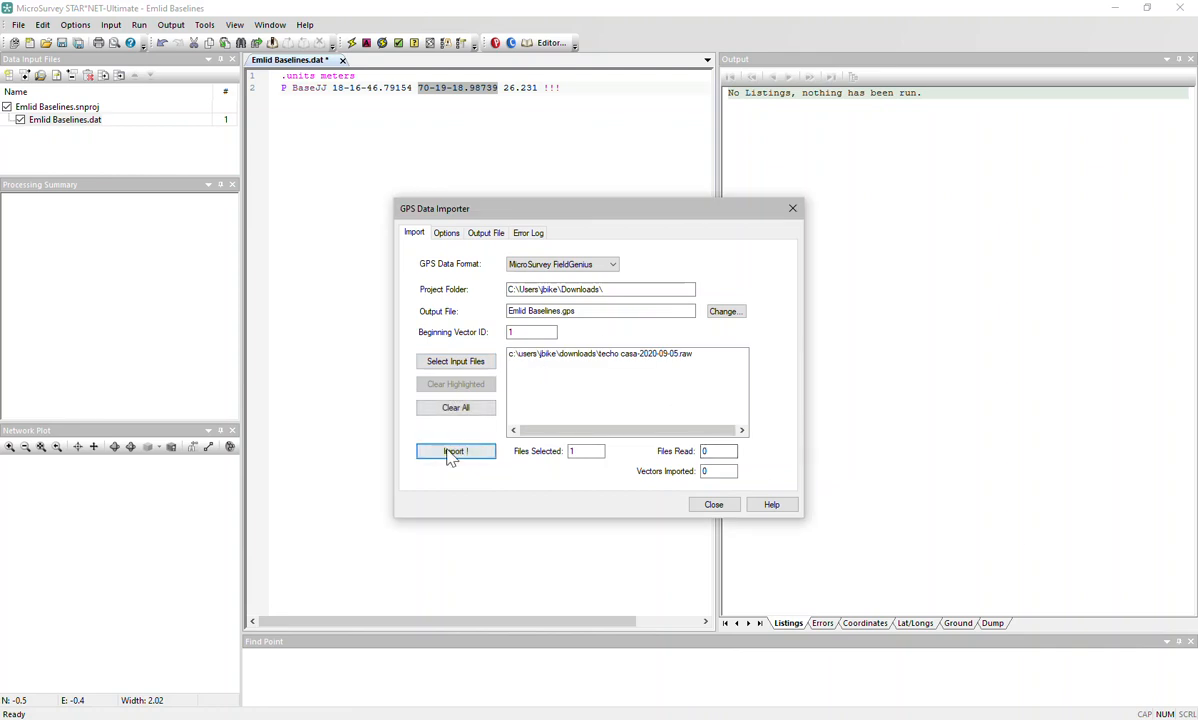
{"action": "left_click", "coordinate": [452, 452]}
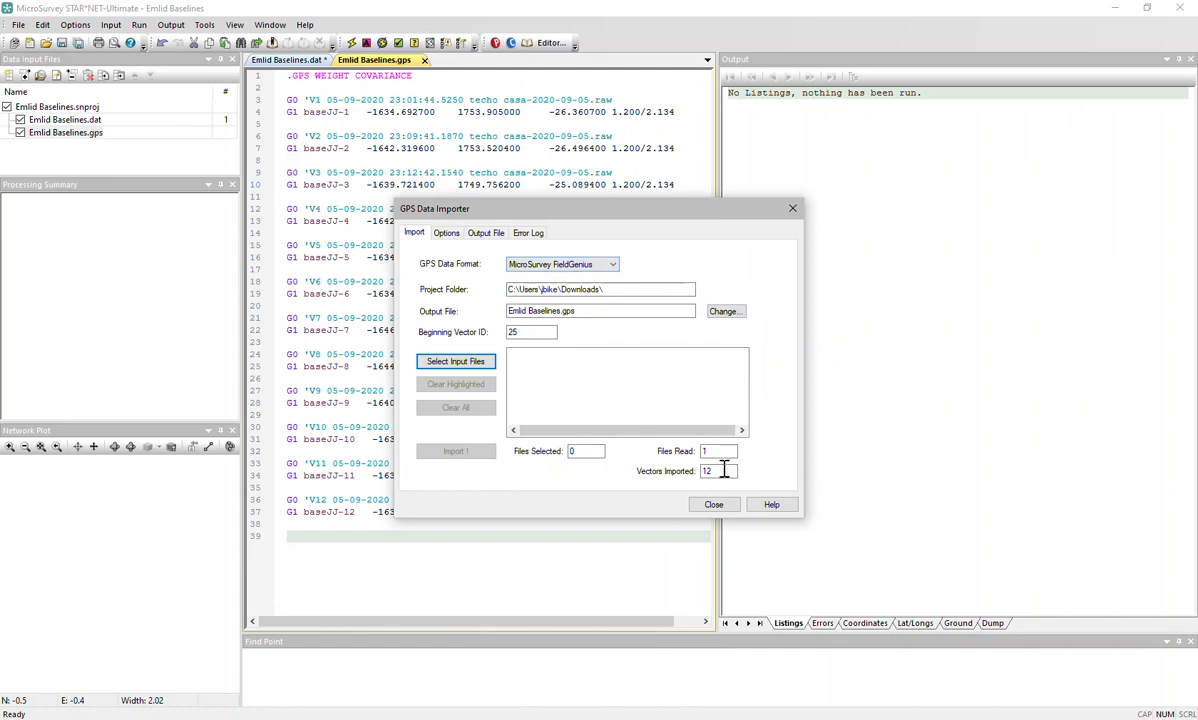
{"action": "left_click", "coordinate": [713, 504]}
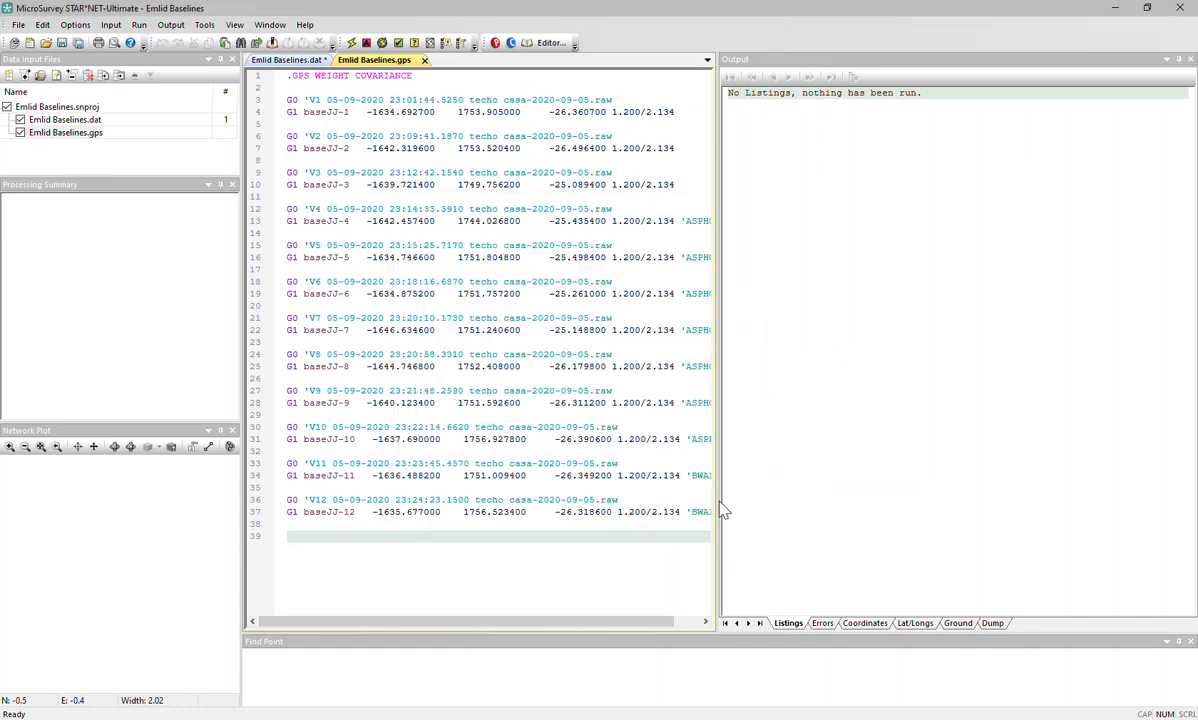
{"action": "left_click", "coordinate": [287, 100]}
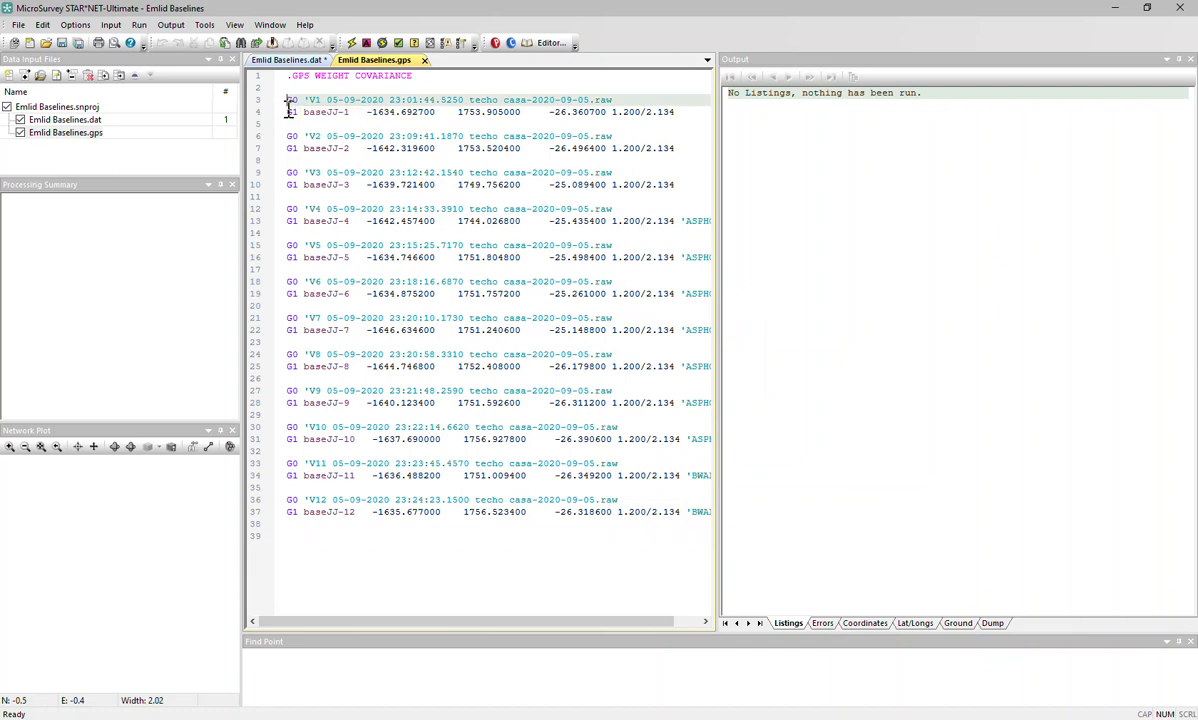
{"action": "left_click", "coordinate": [288, 108]}
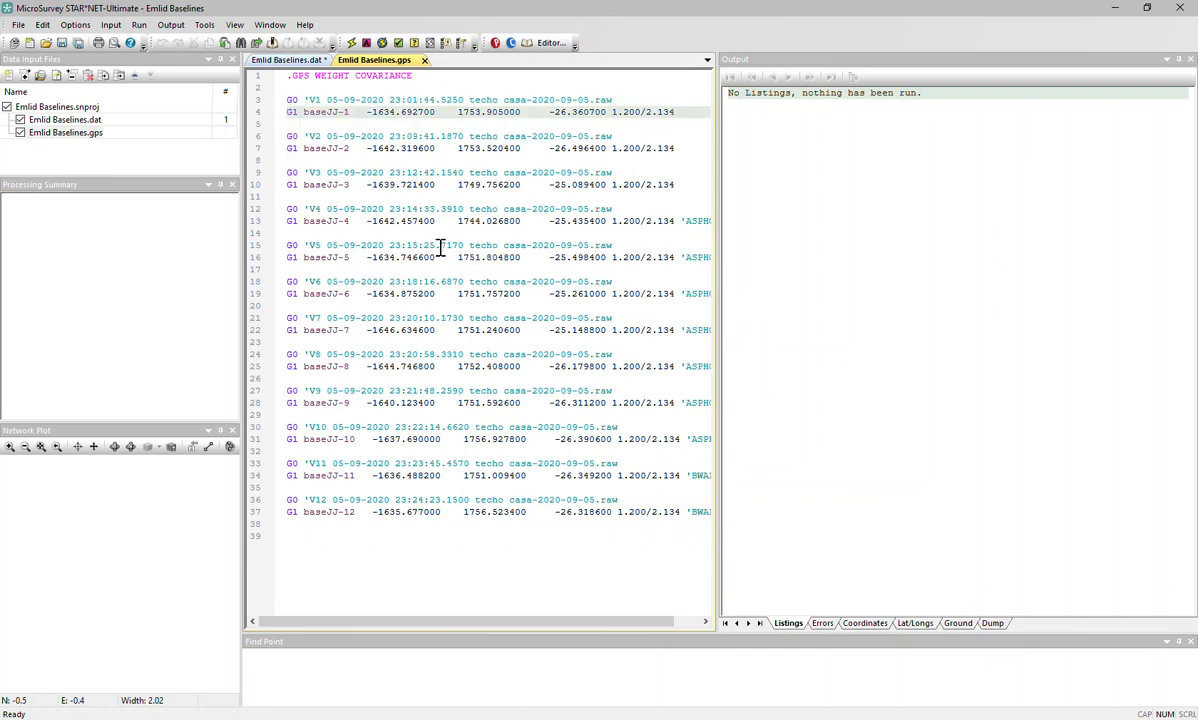
{"action": "left_click", "coordinate": [290, 100]}
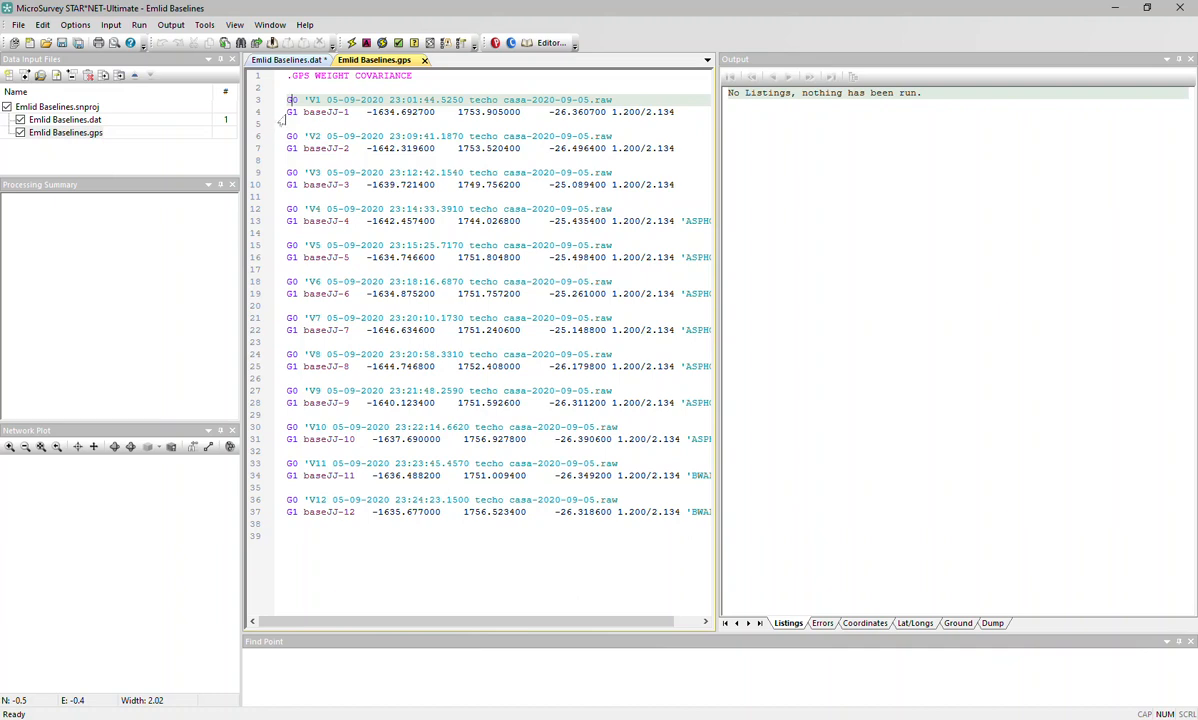
{"action": "left_click", "coordinate": [289, 112]}
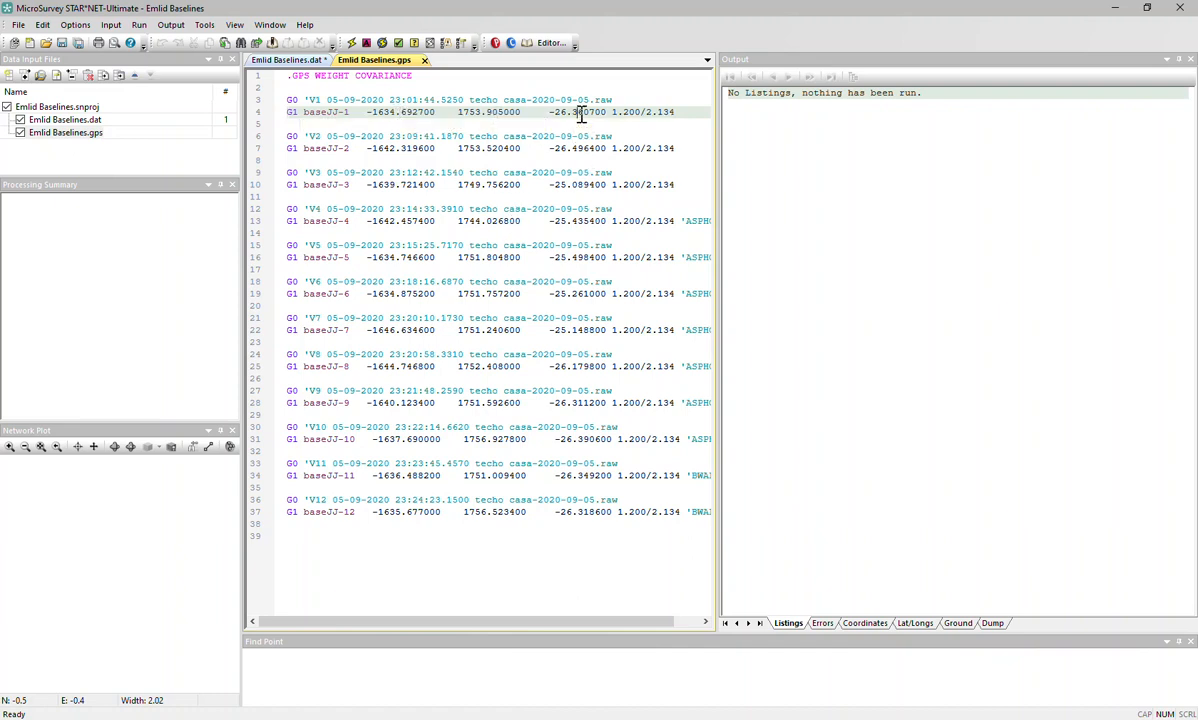
{"action": "left_click", "coordinate": [628, 112]}
{"action": "left_click", "coordinate": [657, 112]}
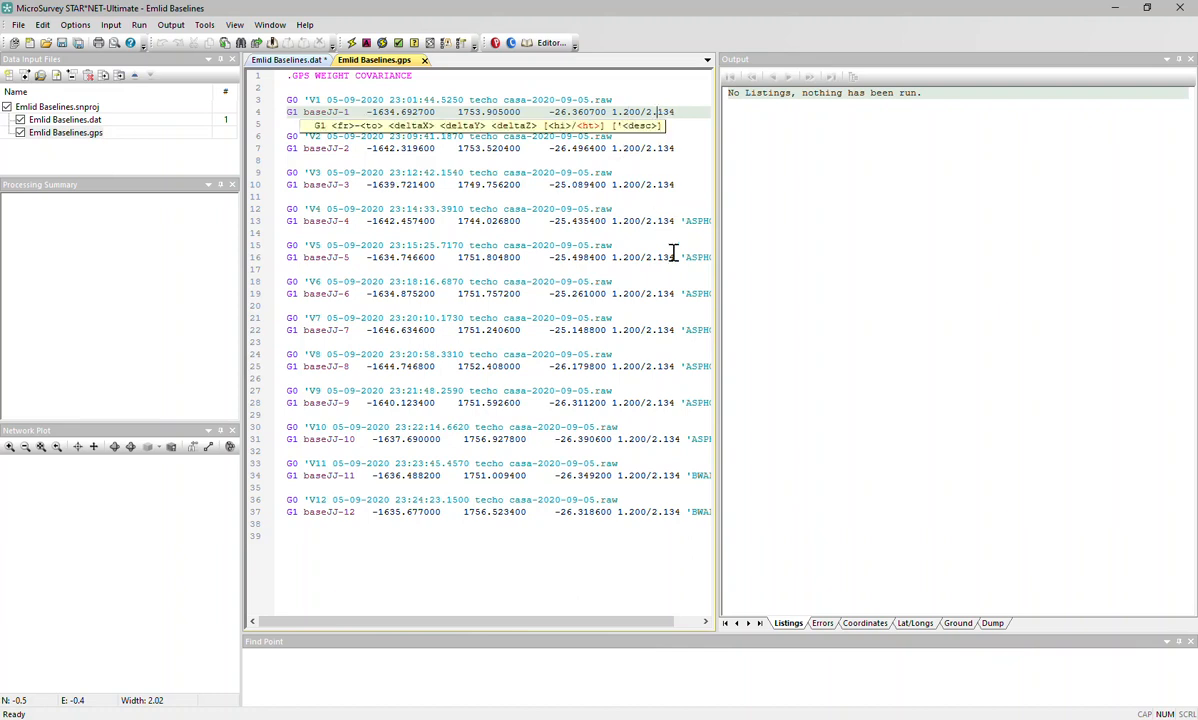
{"action": "left_click", "coordinate": [685, 112]}
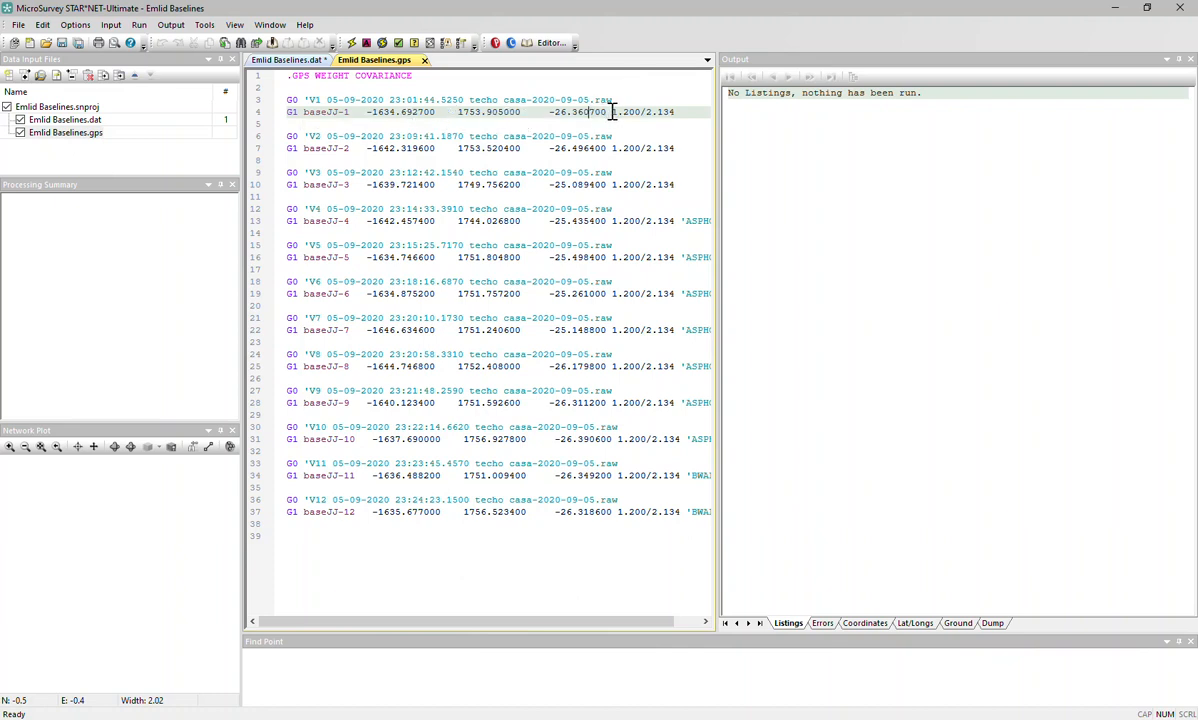
{"action": "type", "text": "#"}
{"action": "key", "text": "BackSpace"}
Delete the extra blank line after the V1 baseline pair, then display Emlid Baselines.dat.
{"action": "left_click", "coordinate": [294, 121]}
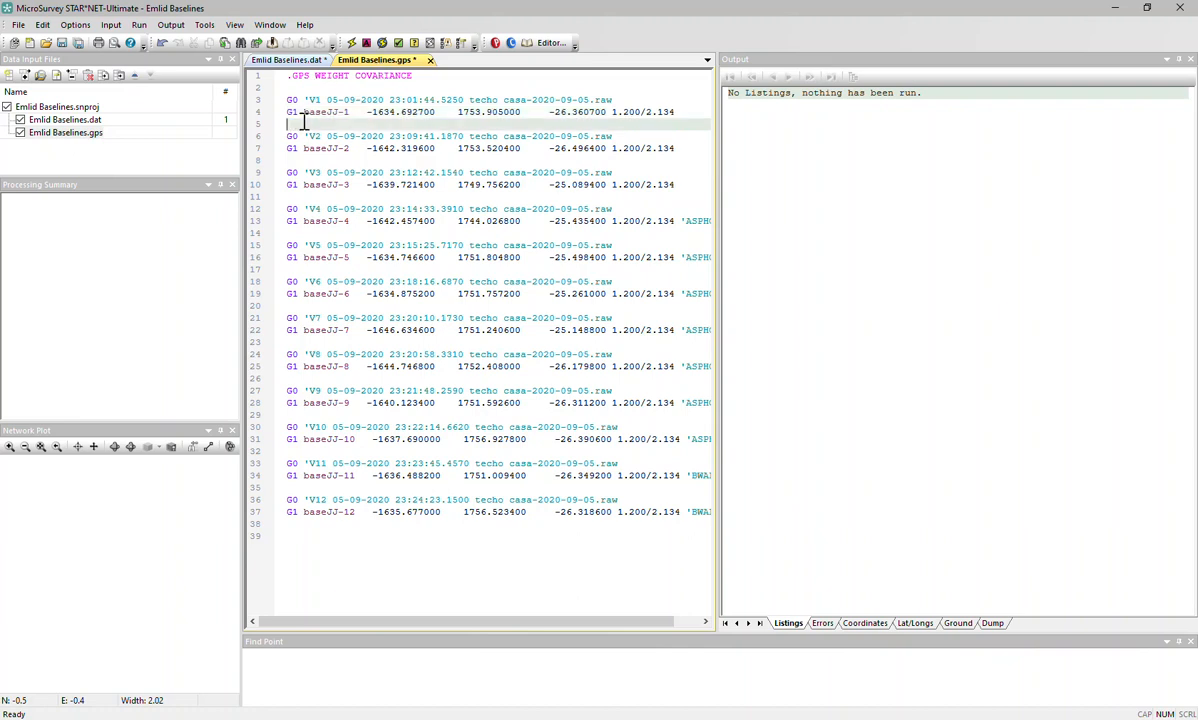
{"action": "key", "text": "Return"}
{"action": "key", "text": "Return"}
{"action": "key", "text": "Return"}
{"action": "key", "text": "Up"}
{"action": "key", "text": "Up"}
{"action": "key", "text": "Up"}
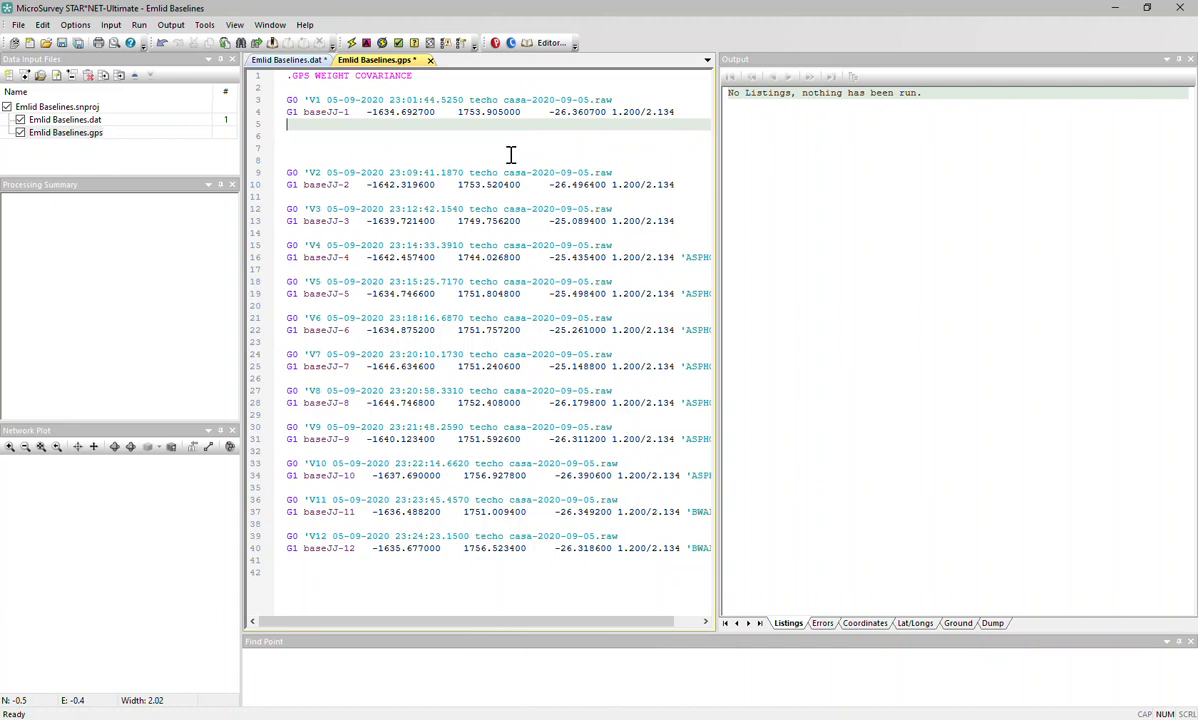
{"action": "key", "text": "Down"}
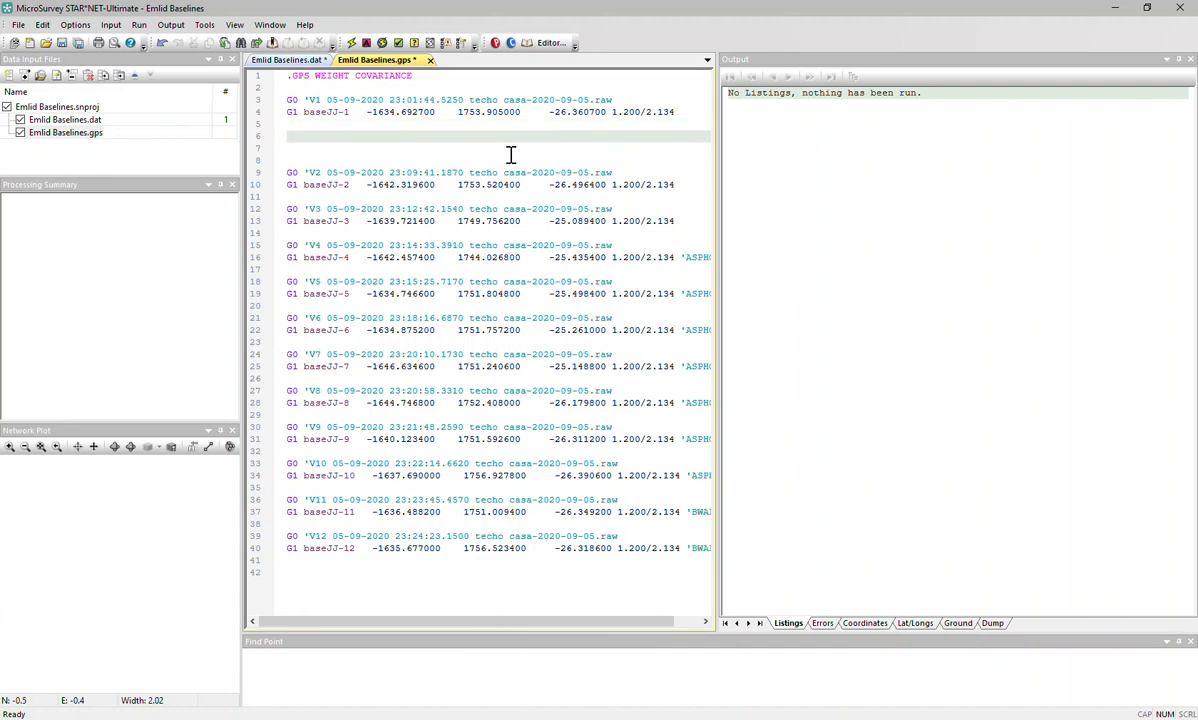
{"action": "key", "text": "Up"}
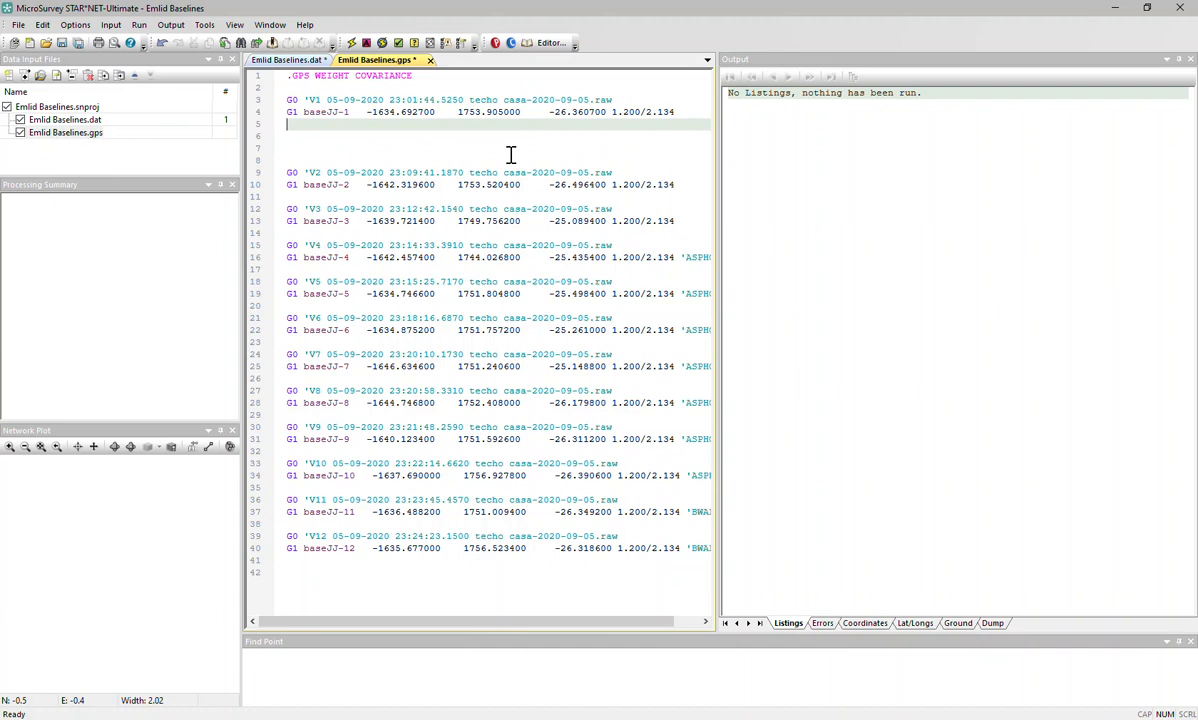
{"action": "key", "text": "Delete"}
{"action": "key", "text": "Delete"}
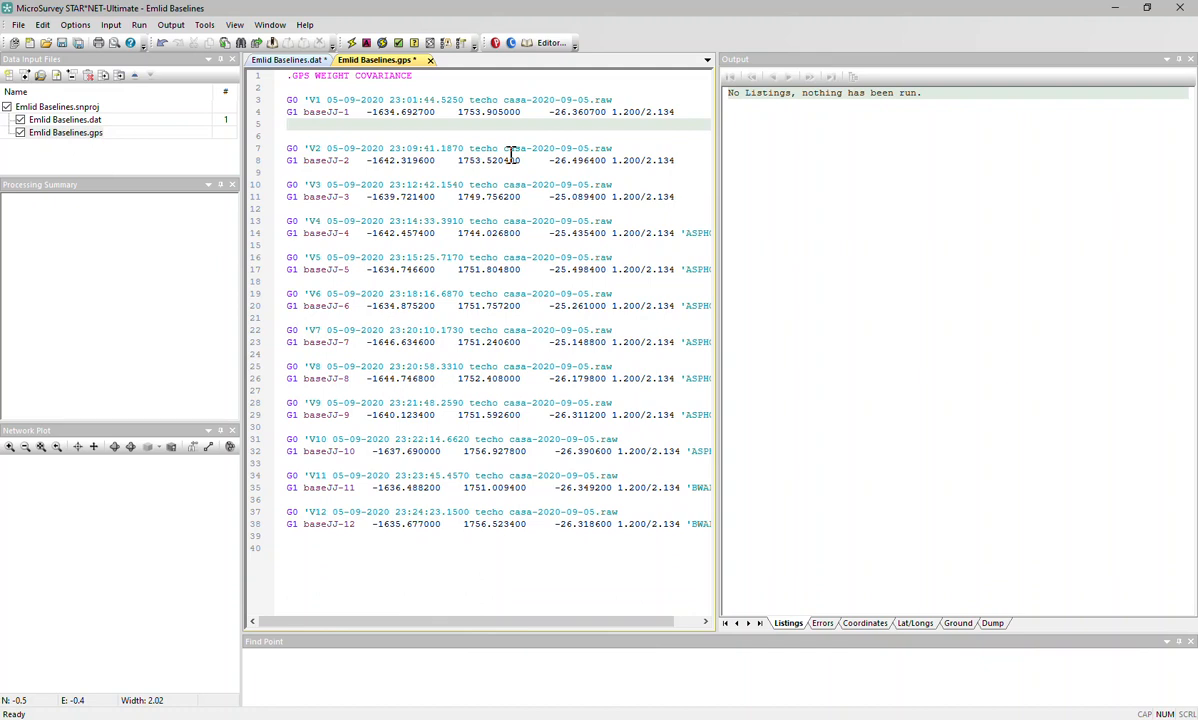
{"action": "key", "text": "Delete"}
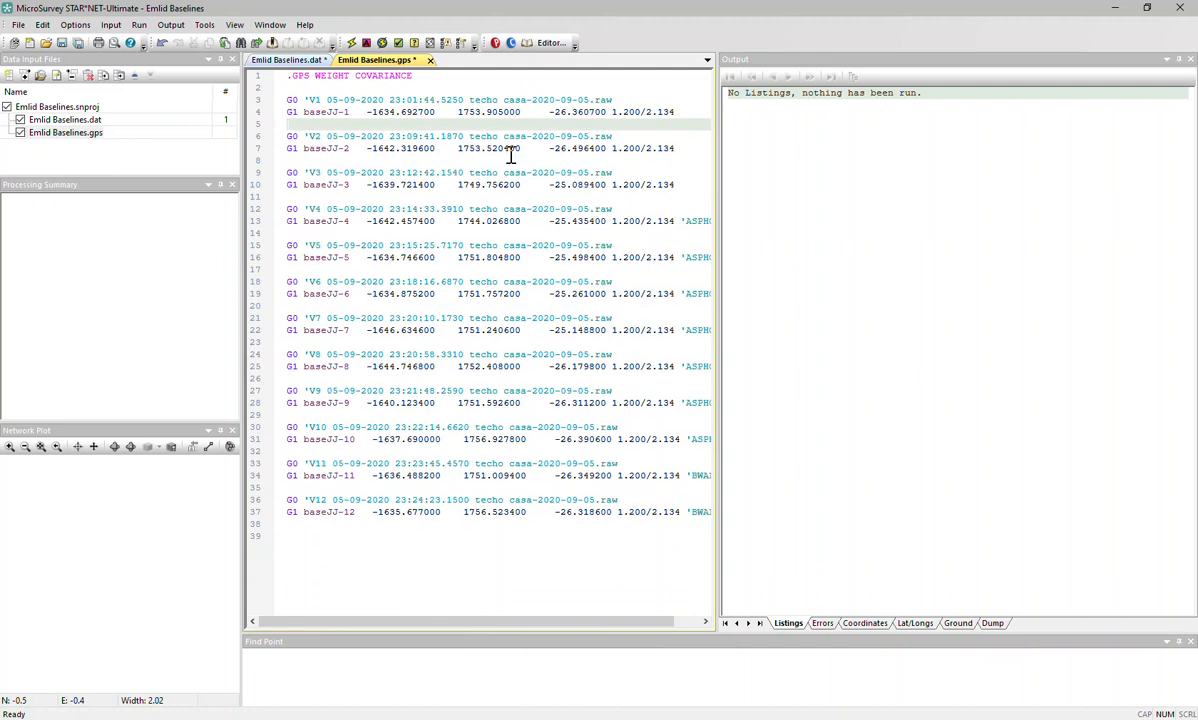
{"action": "key", "text": "Up"}
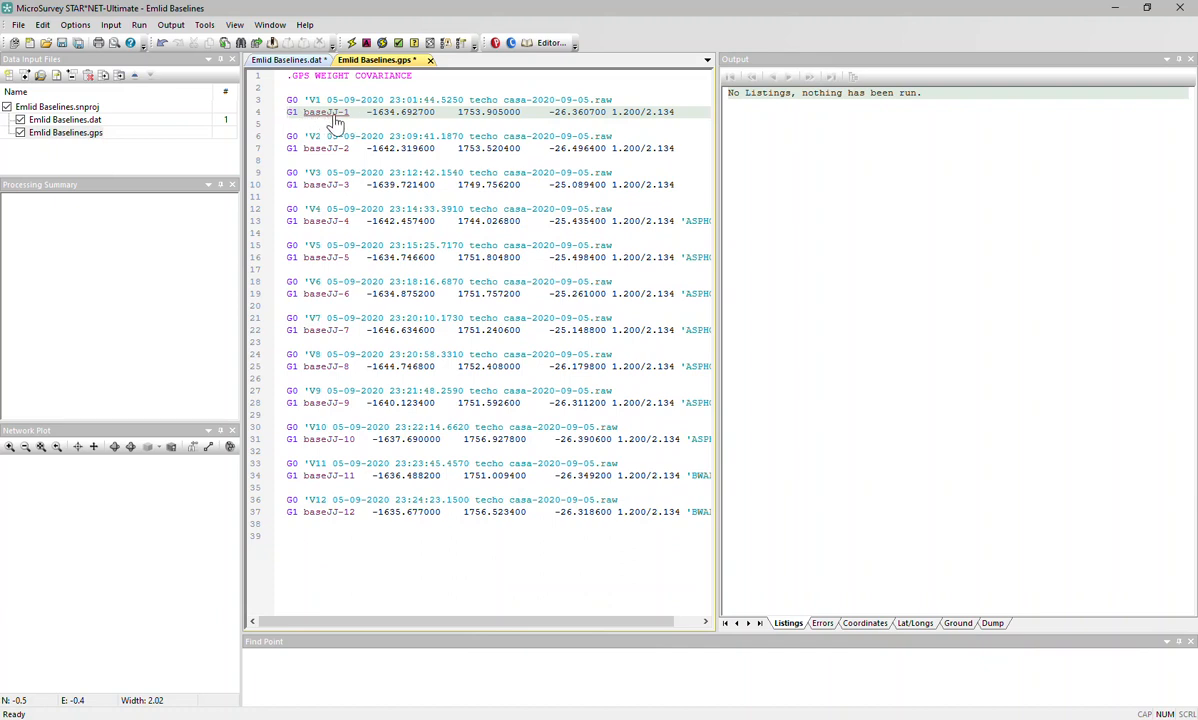
{"action": "left_click", "coordinate": [287, 60]}
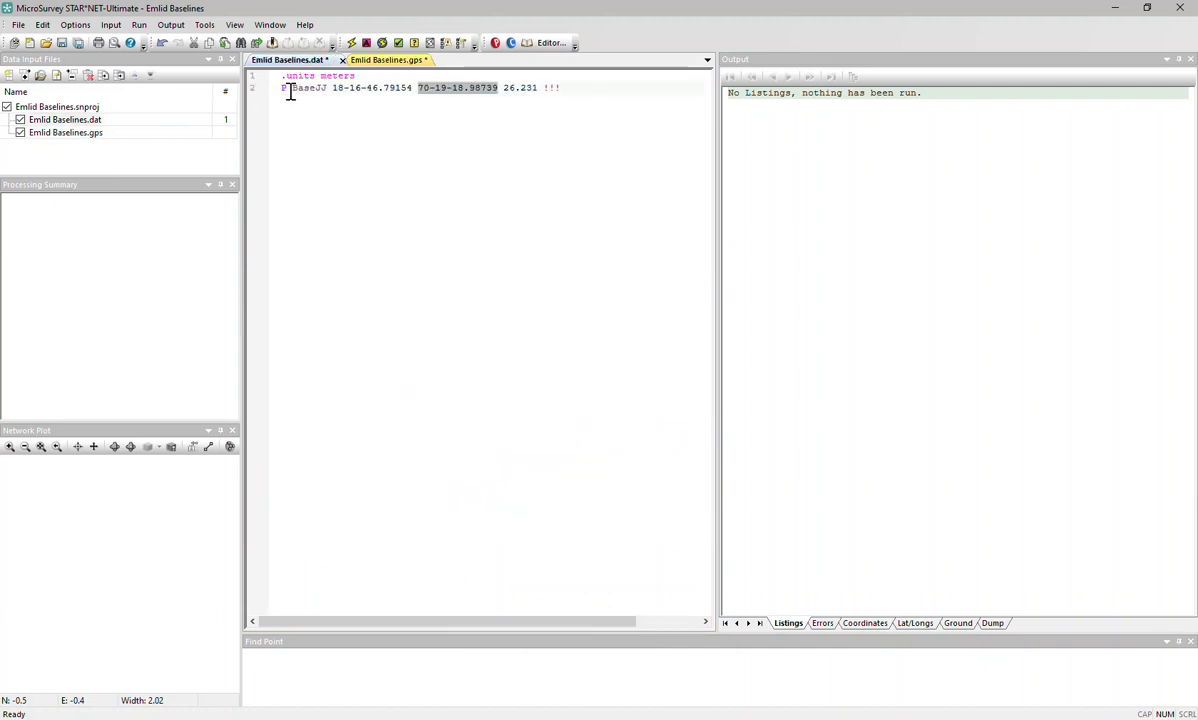
Compare the baseJJ P line in Emlid Baselines.dat with the .gps baselines, ending on Emlid Baselines.gps.
{"action": "left_click", "coordinate": [285, 95]}
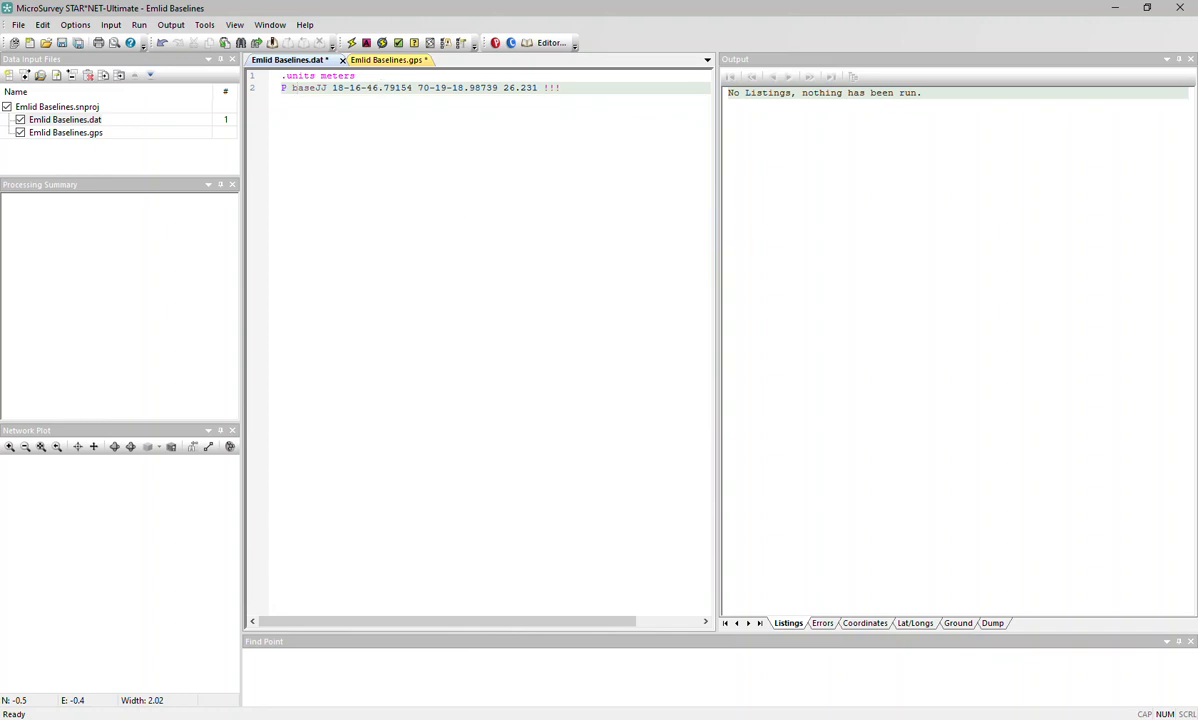
{"action": "left_click", "coordinate": [388, 61]}
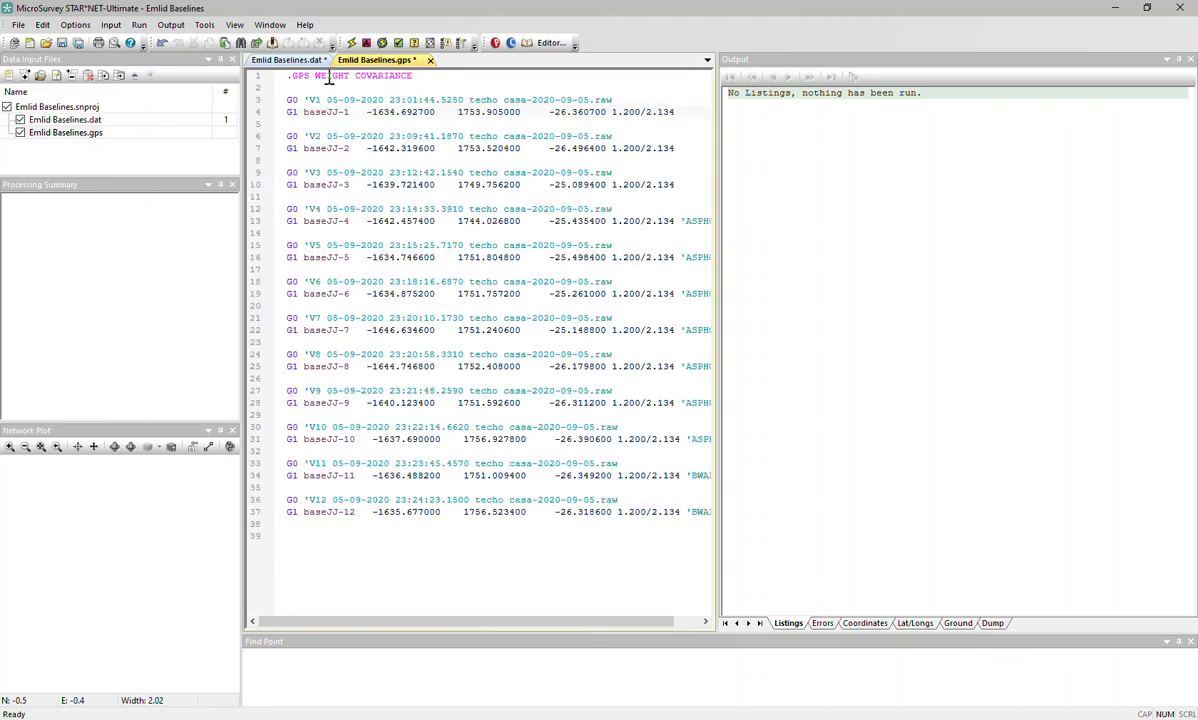
{"action": "left_click", "coordinate": [264, 60]}
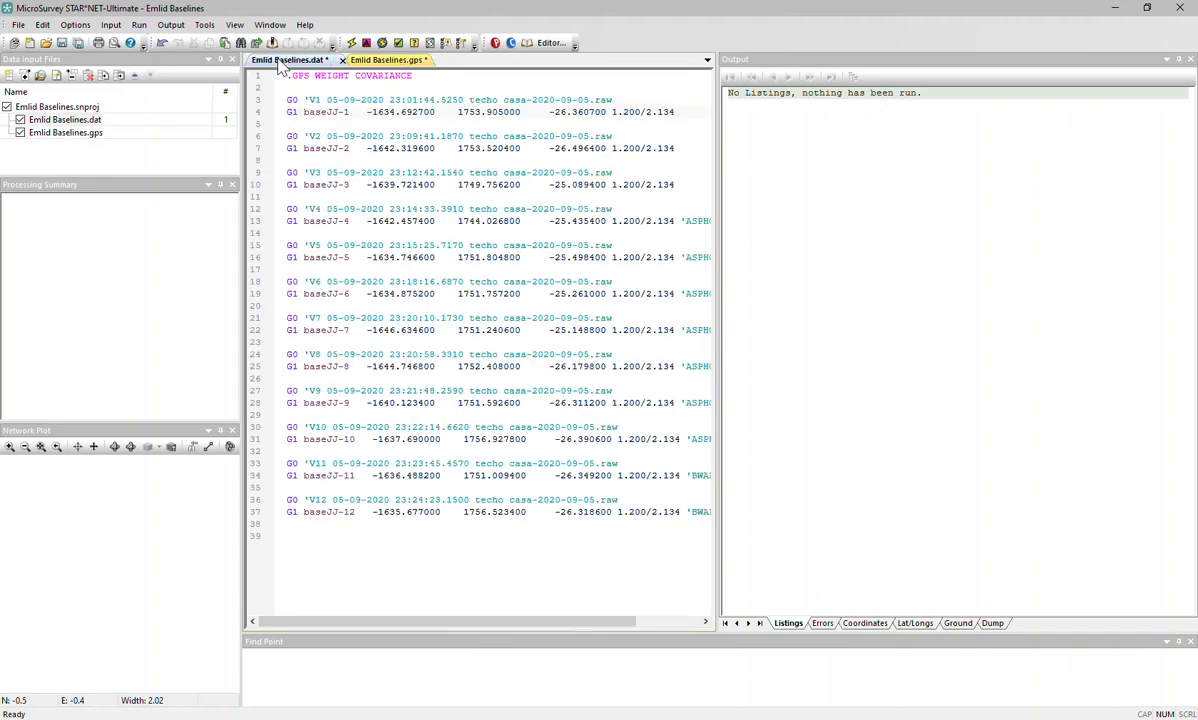
{"action": "left_click", "coordinate": [350, 62]}
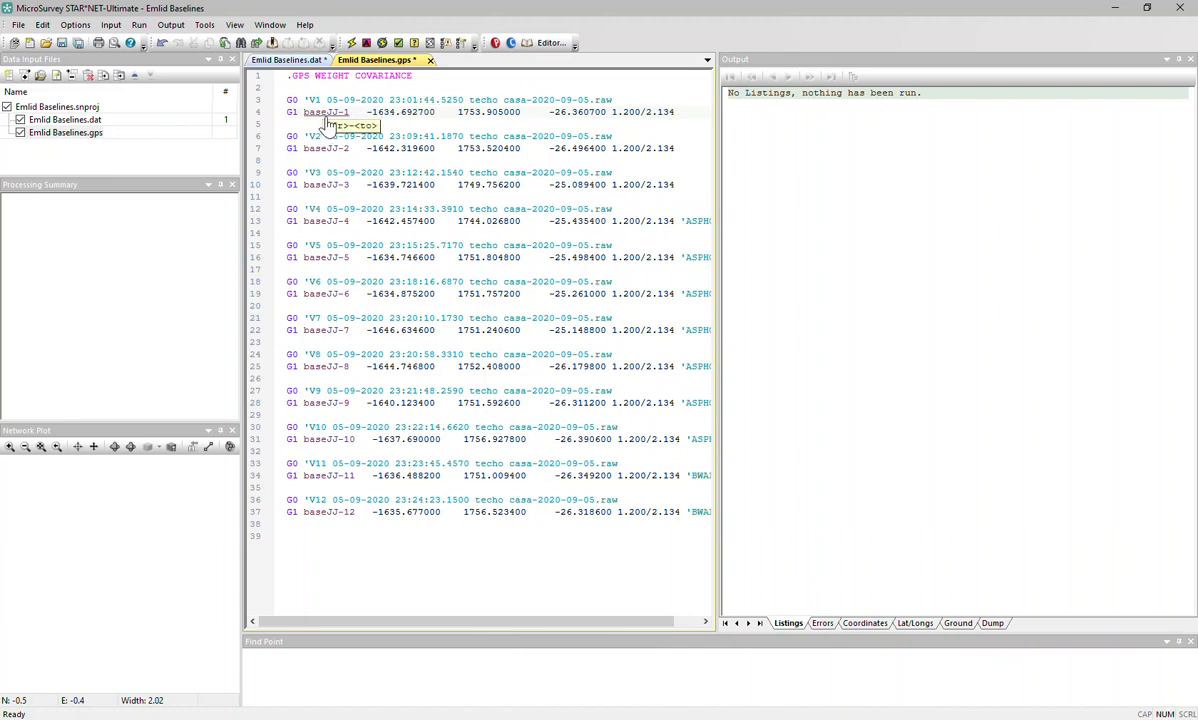
Save the .dat and .gps files, run the adjustment, and review the first G2/G3 weighting error.
{"action": "left_click", "coordinate": [352, 44]}
{"action": "left_click", "coordinate": [568, 398]}
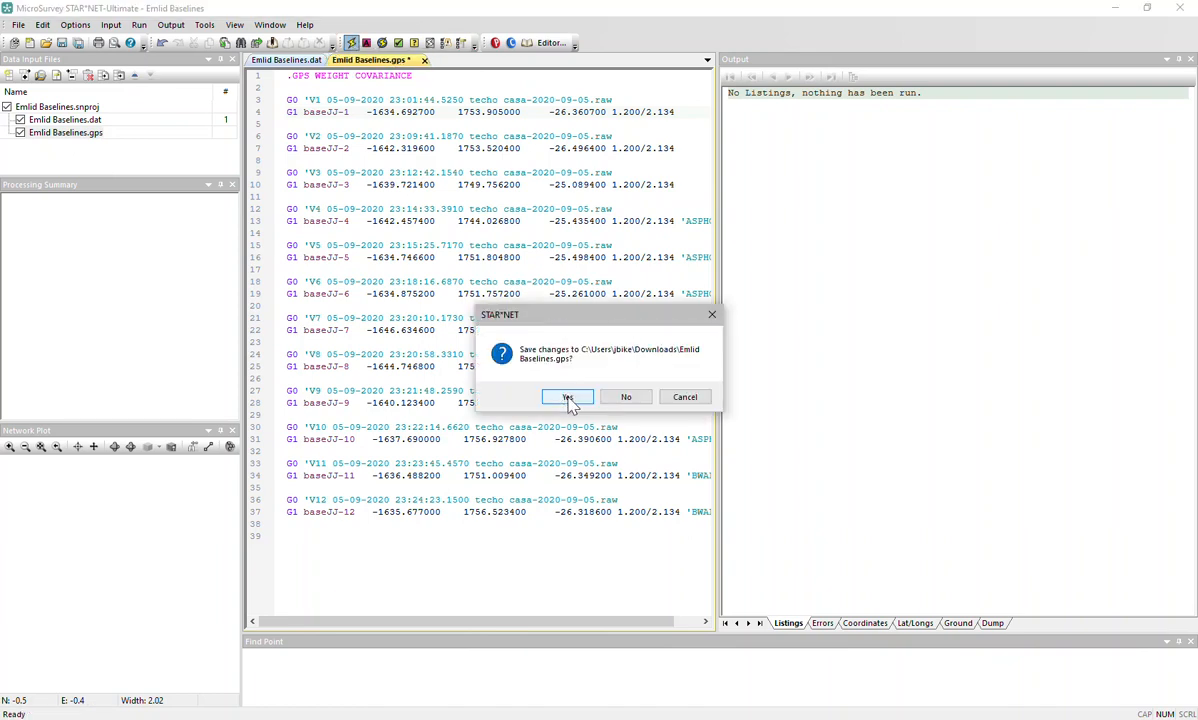
{"action": "left_click", "coordinate": [568, 398]}
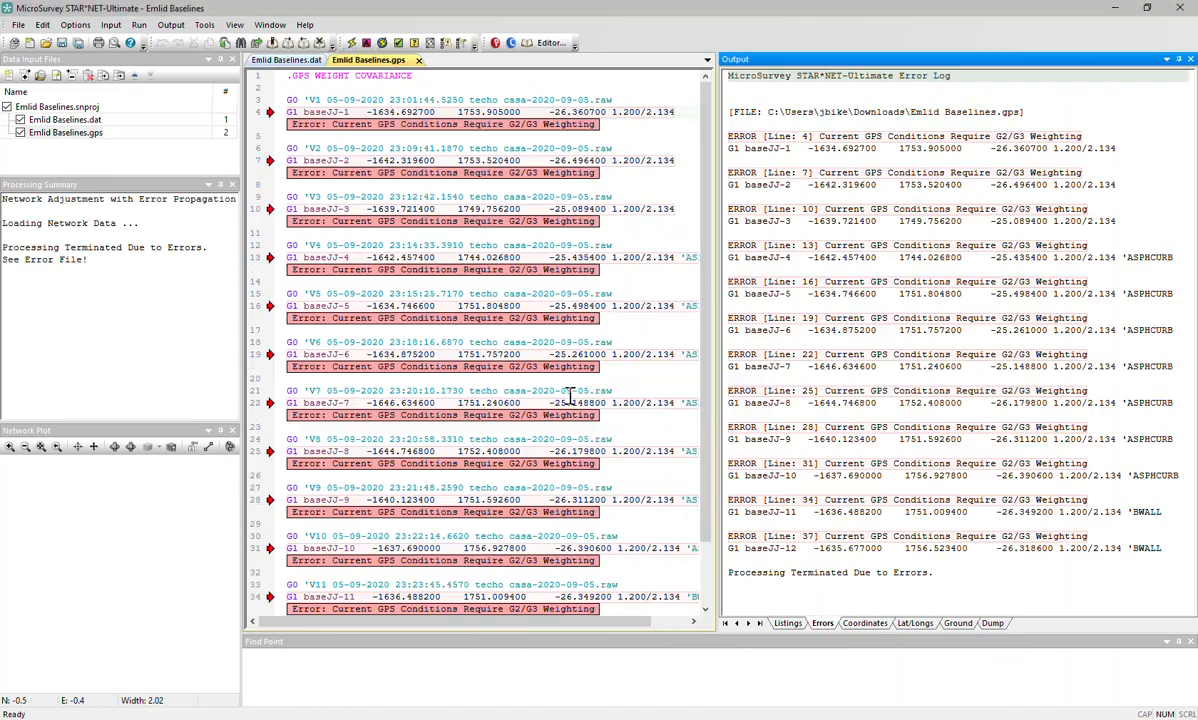
{"action": "left_click", "coordinate": [870, 137]}
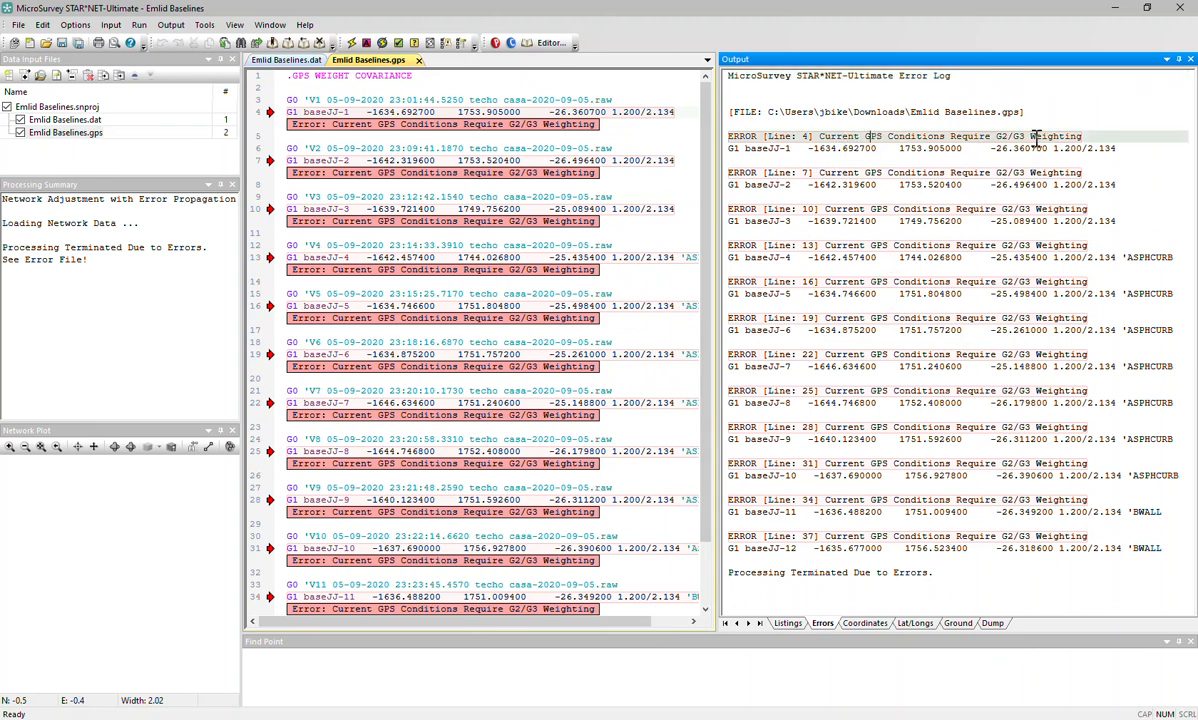
Enable Apply Default StdErrs to Vectors in GPS project options with StdErr 0.001000 m and 0.000 PPM.
{"action": "left_click", "coordinate": [75, 25]}
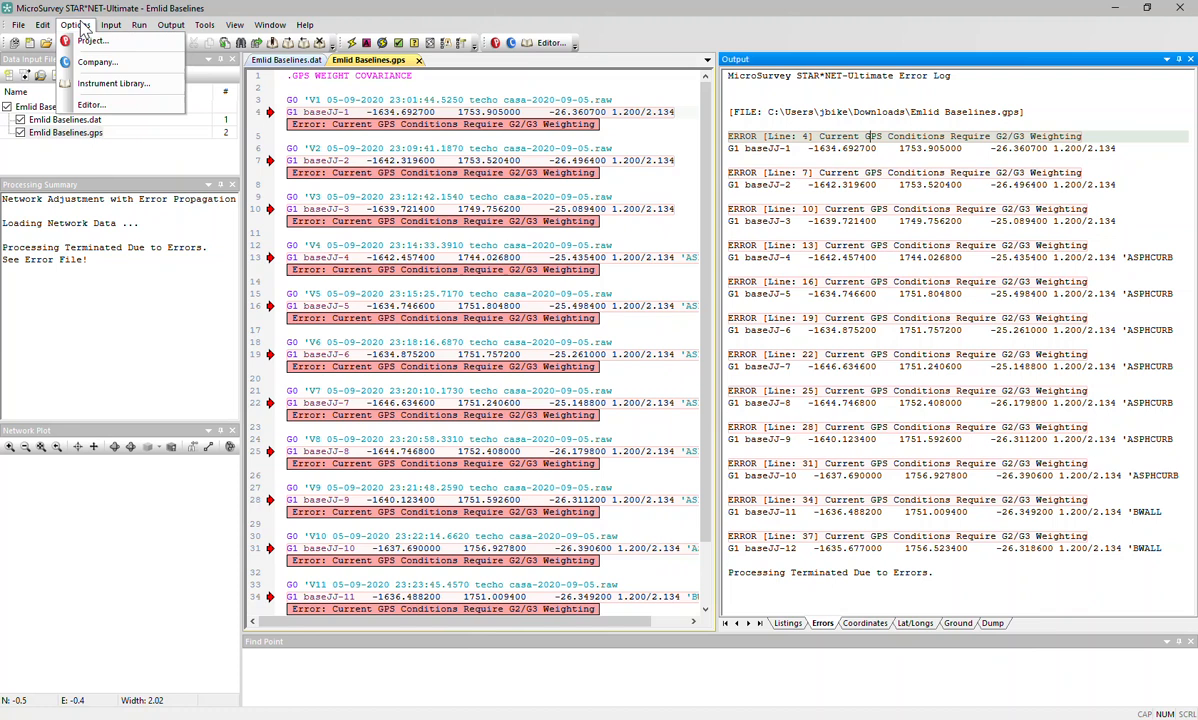
{"action": "left_click", "coordinate": [95, 43]}
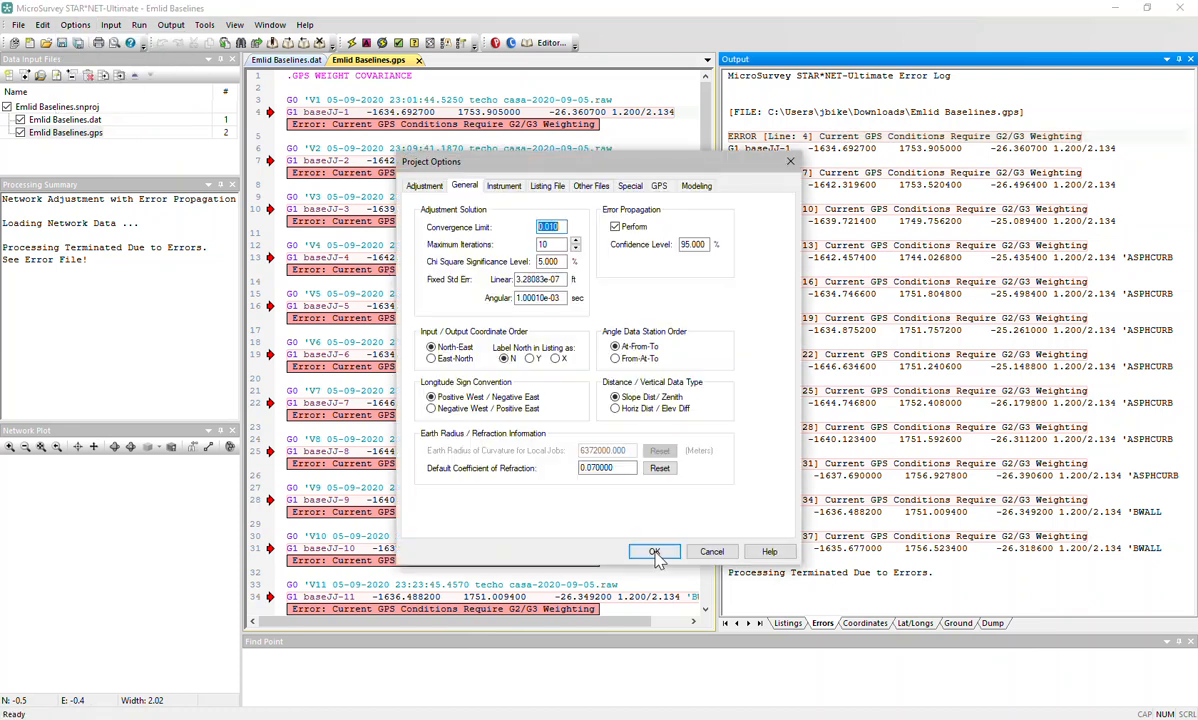
{"action": "left_click", "coordinate": [660, 189]}
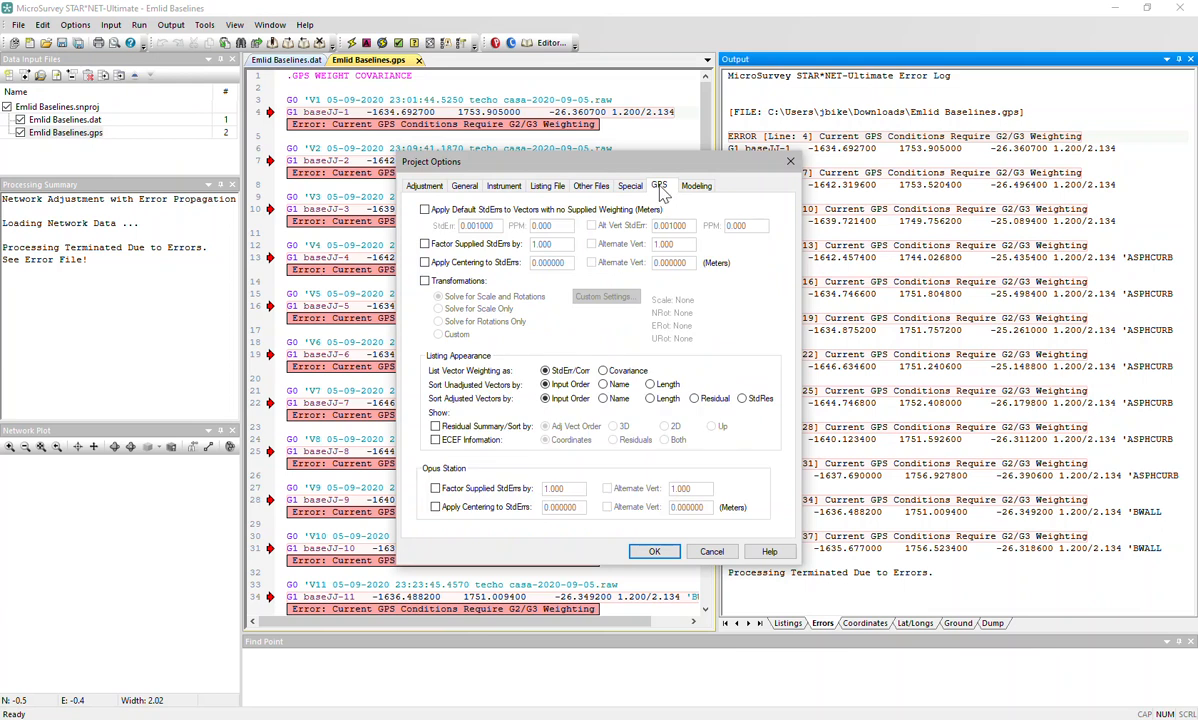
{"action": "left_click", "coordinate": [425, 211]}
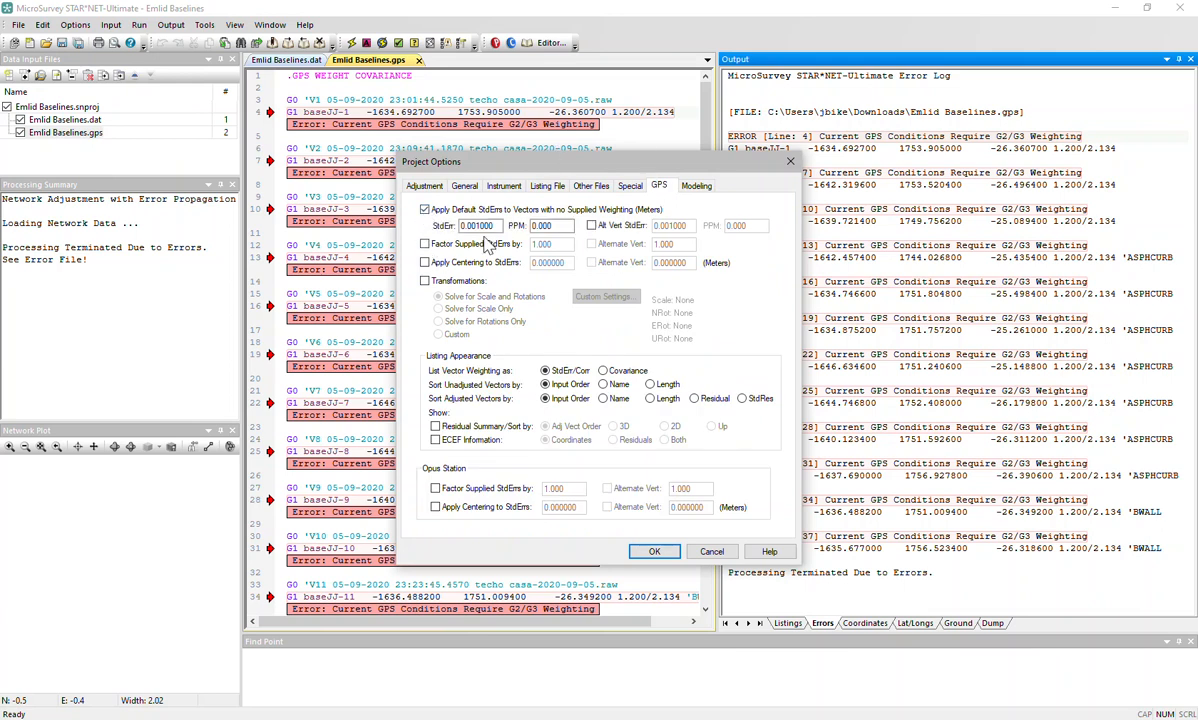
{"action": "left_click_drag", "start_coordinate": [498, 226], "coordinate": [433, 221]}
{"action": "left_click", "coordinate": [562, 226]}
{"action": "left_click_drag", "start_coordinate": [562, 226], "coordinate": [478, 220]}
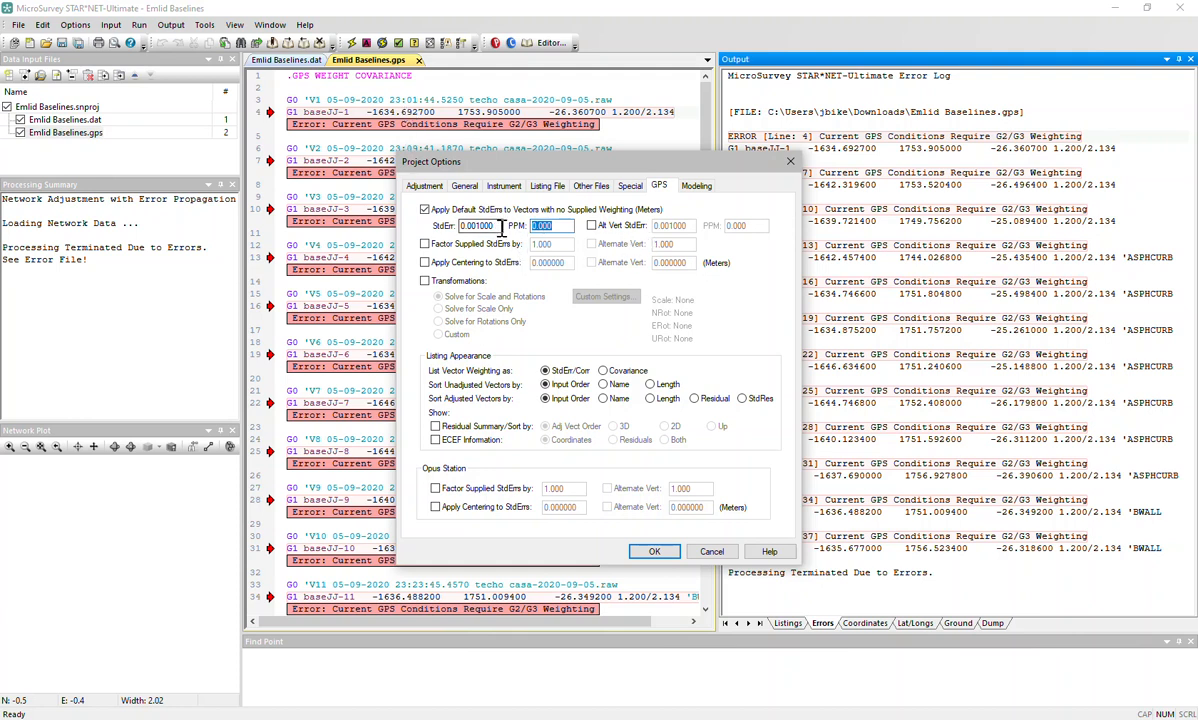
{"action": "left_click_drag", "start_coordinate": [450, 226], "coordinate": [487, 227]}
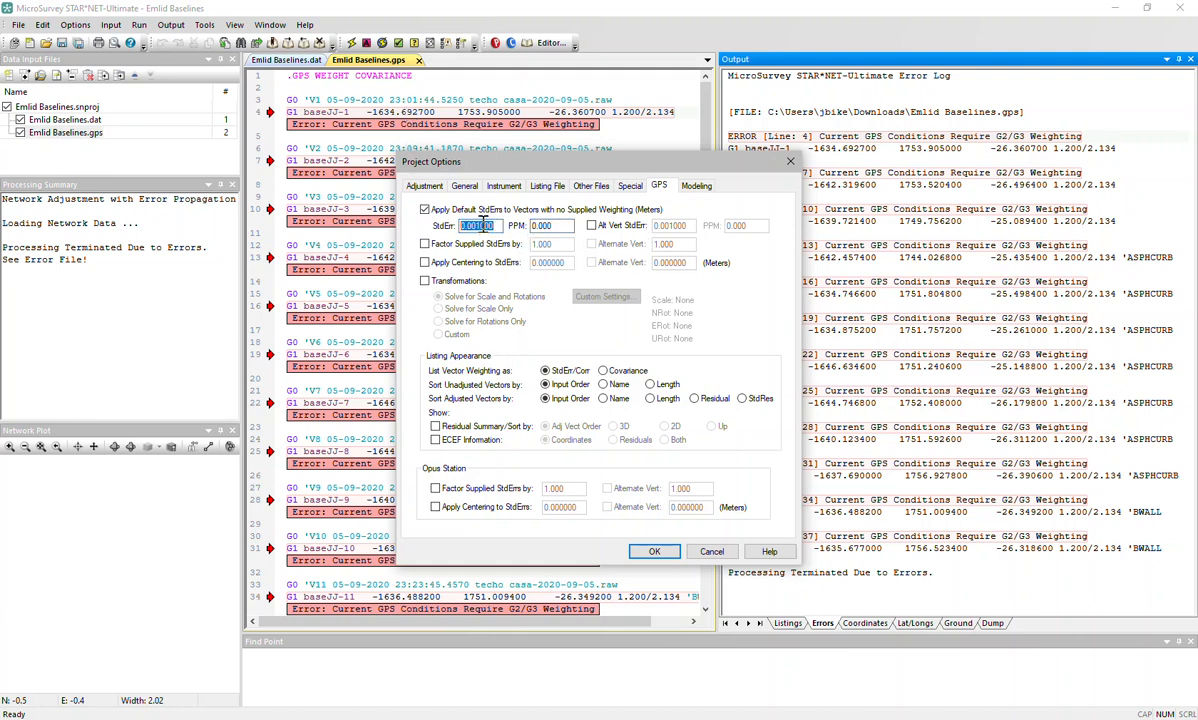
{"action": "left_click", "coordinate": [470, 226]}
{"action": "left_click_drag", "start_coordinate": [500, 227], "coordinate": [458, 226]}
{"action": "left_click", "coordinate": [656, 552]}
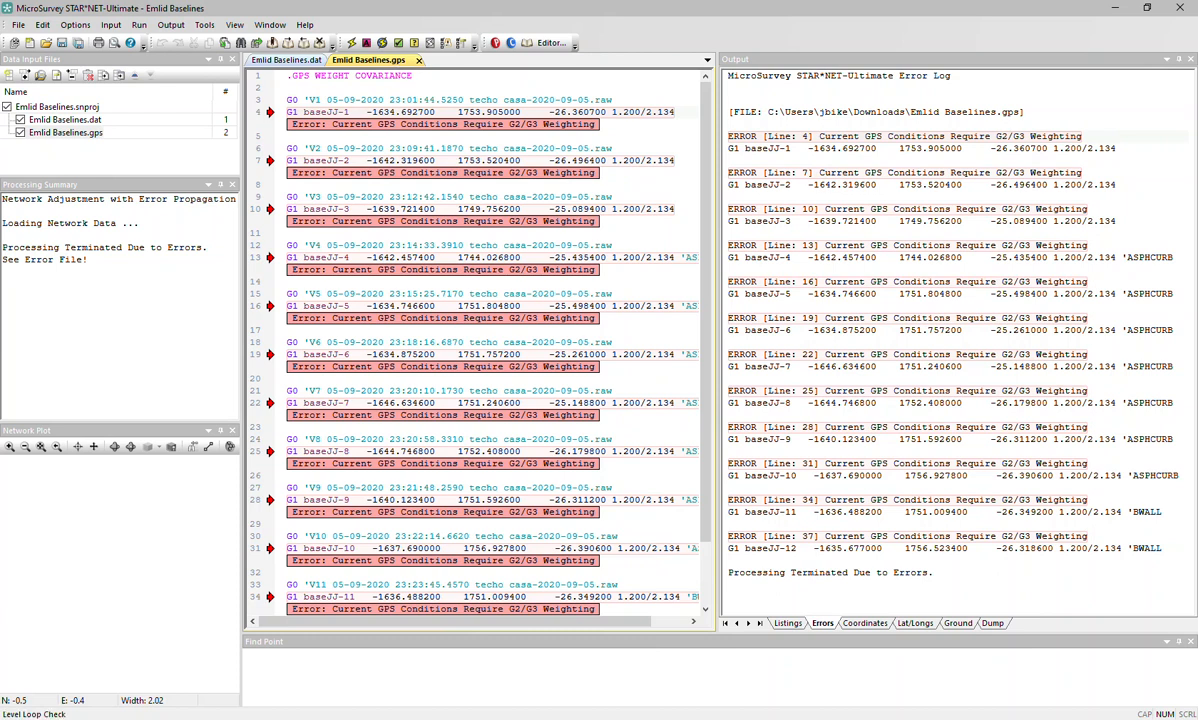
Rerun the adjustment, converging in 1 iteration, and frame the network plot on the station cluster.
{"action": "left_click", "coordinate": [352, 44]}
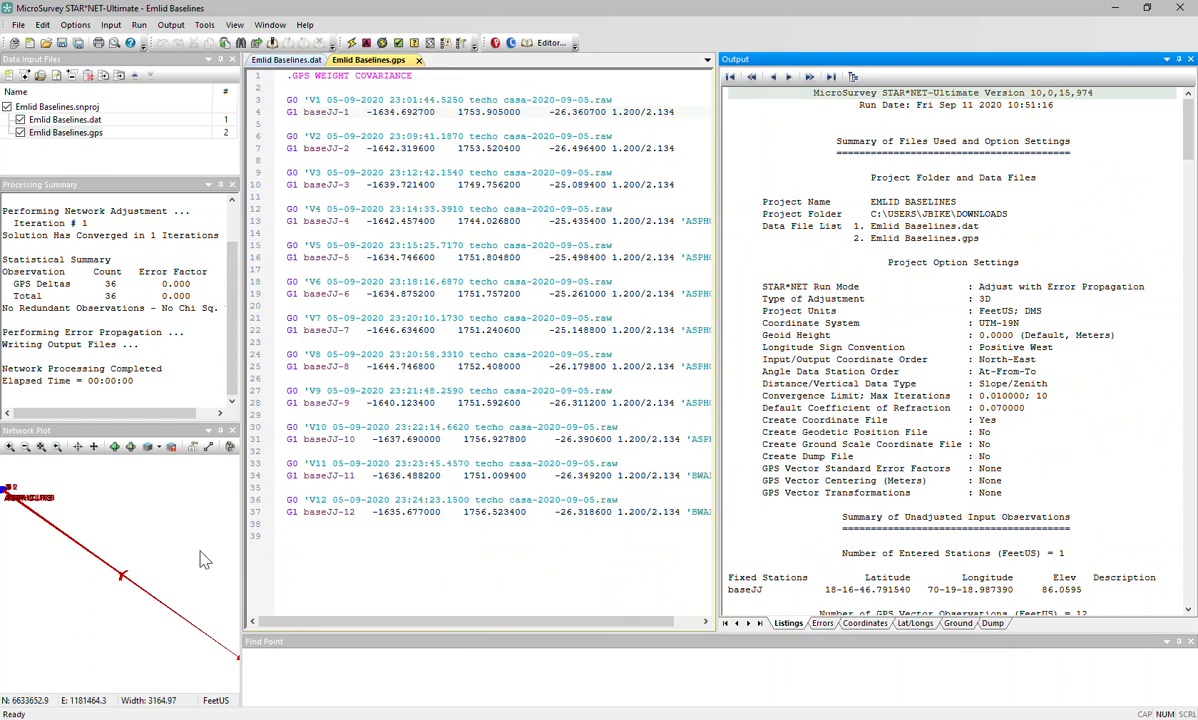
{"action": "left_click_drag", "start_coordinate": [134, 573], "coordinate": [107, 534]}
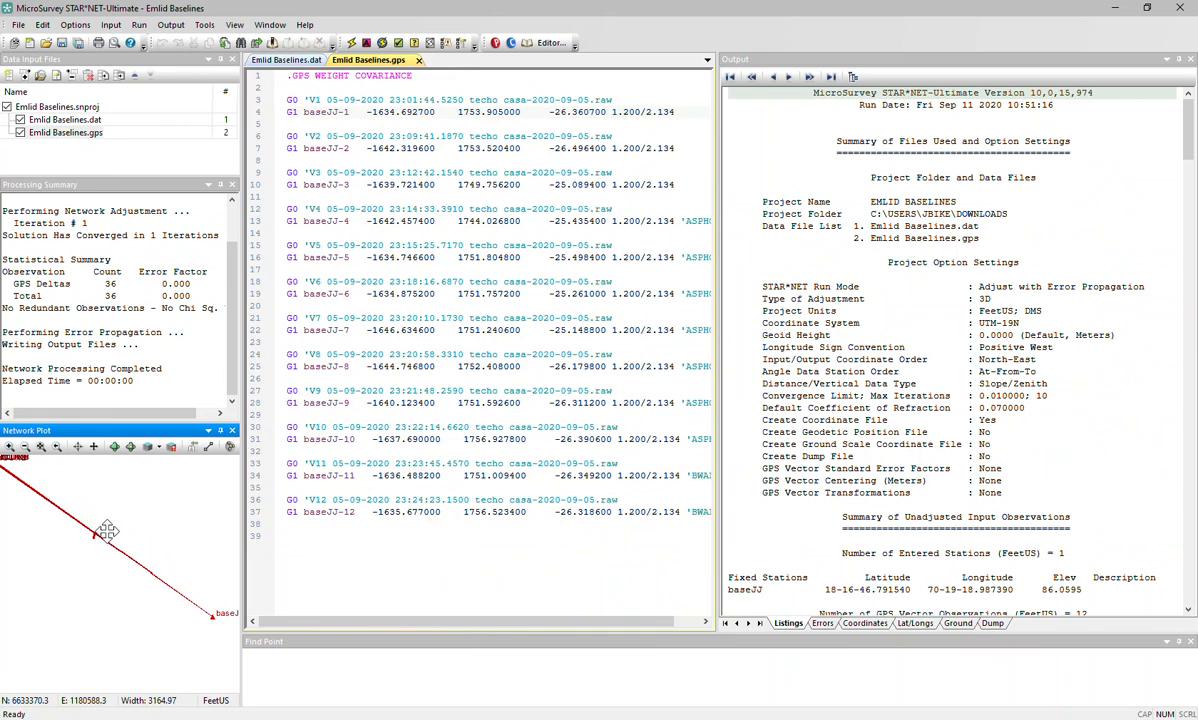
{"action": "scroll", "coordinate": [176, 634], "scroll_direction": "down", "scroll_amount": 2}
{"action": "scroll", "coordinate": [183, 642], "scroll_direction": "down", "scroll_amount": 2}
{"action": "scroll", "coordinate": [118, 583], "scroll_direction": "up", "scroll_amount": 11}
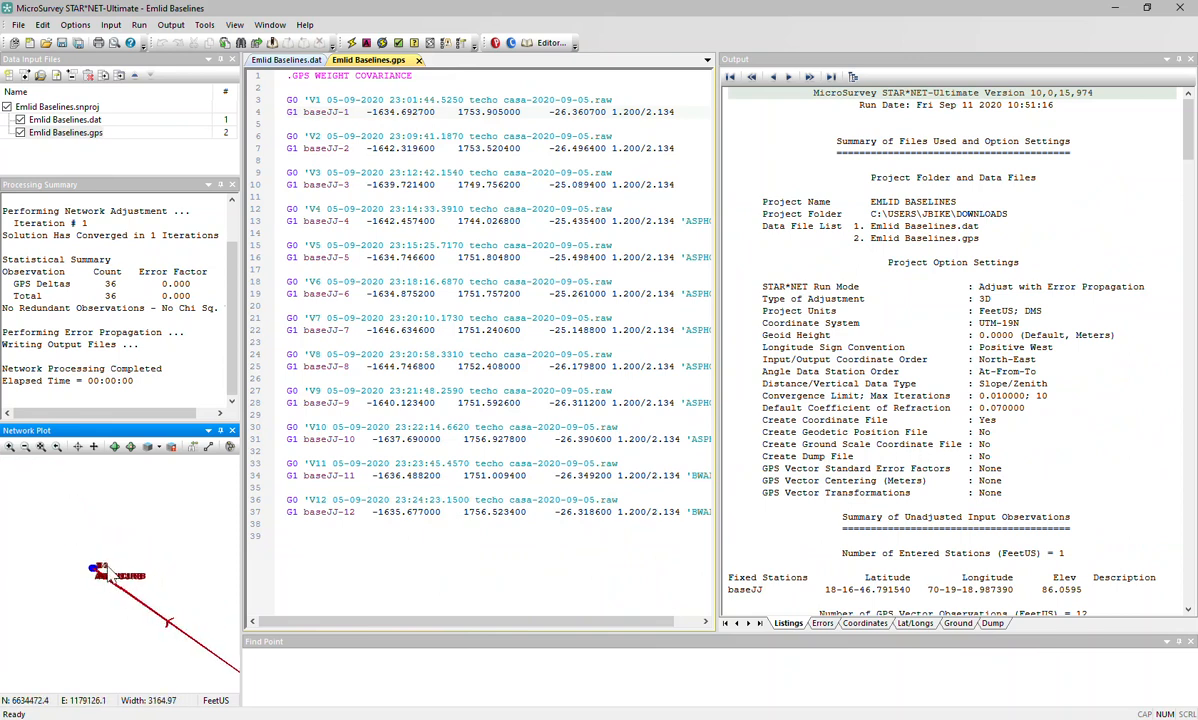
{"action": "scroll", "coordinate": [90, 592], "scroll_direction": "up", "scroll_amount": 8}
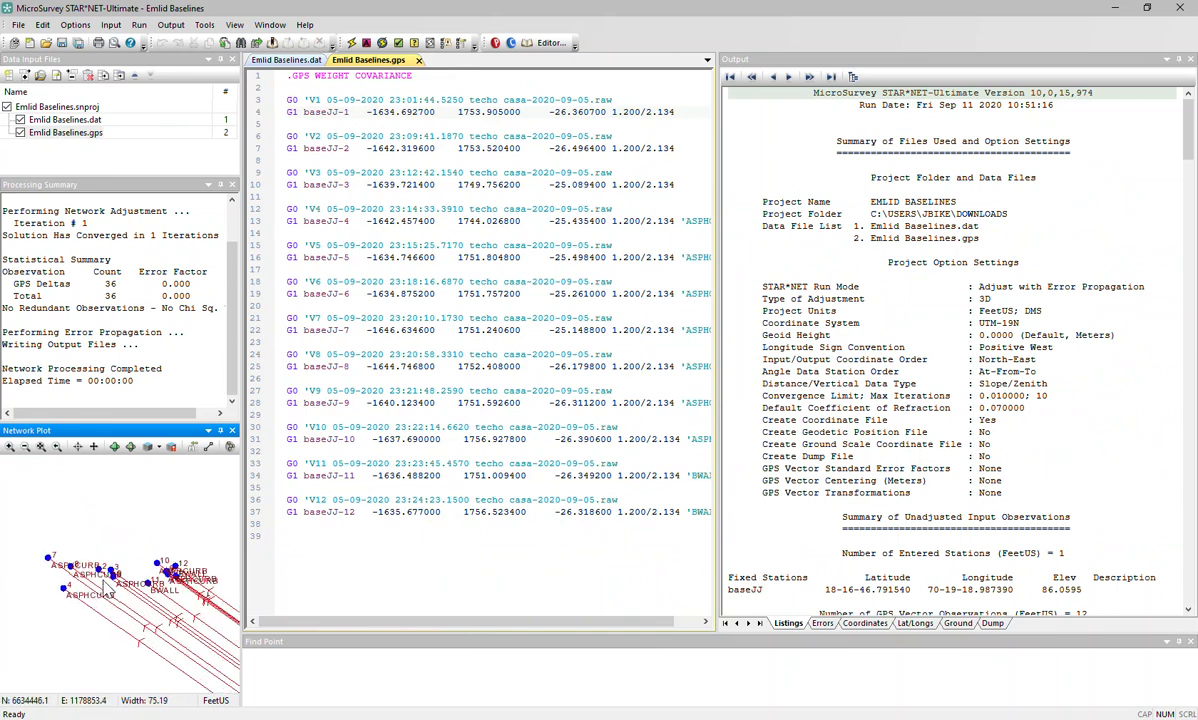
{"action": "scroll", "coordinate": [119, 577], "scroll_direction": "down", "scroll_amount": 1}
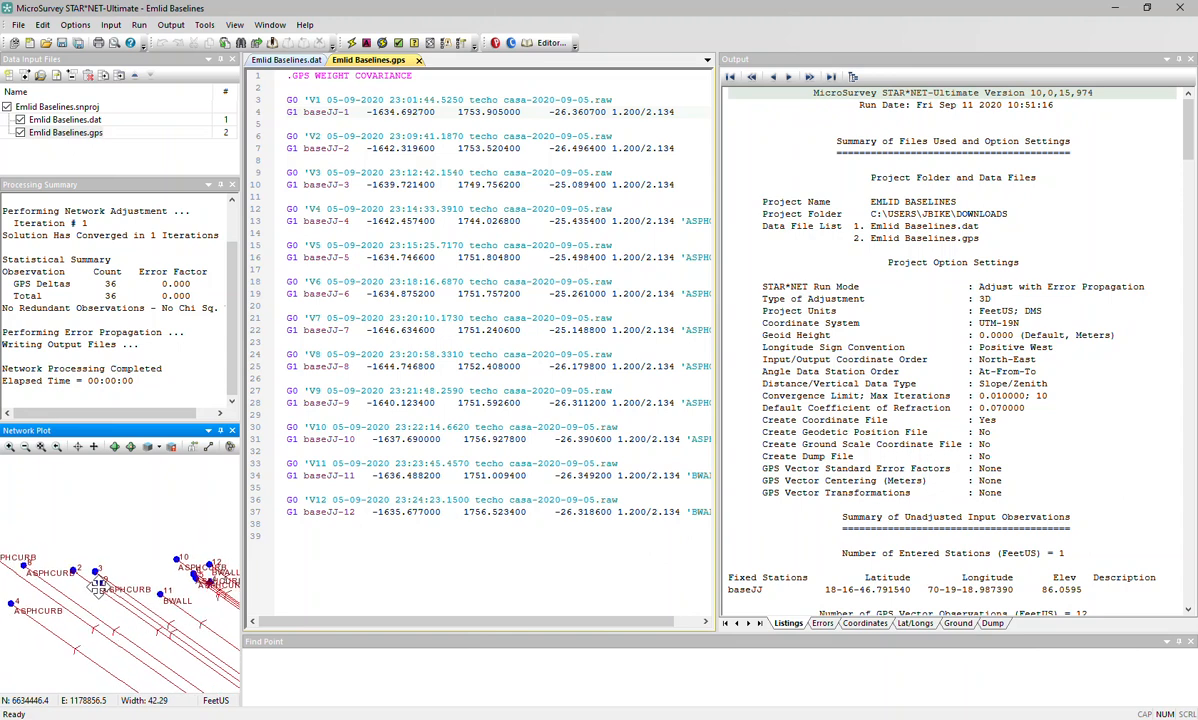
{"action": "scroll", "coordinate": [143, 655], "scroll_direction": "down", "scroll_amount": 1}
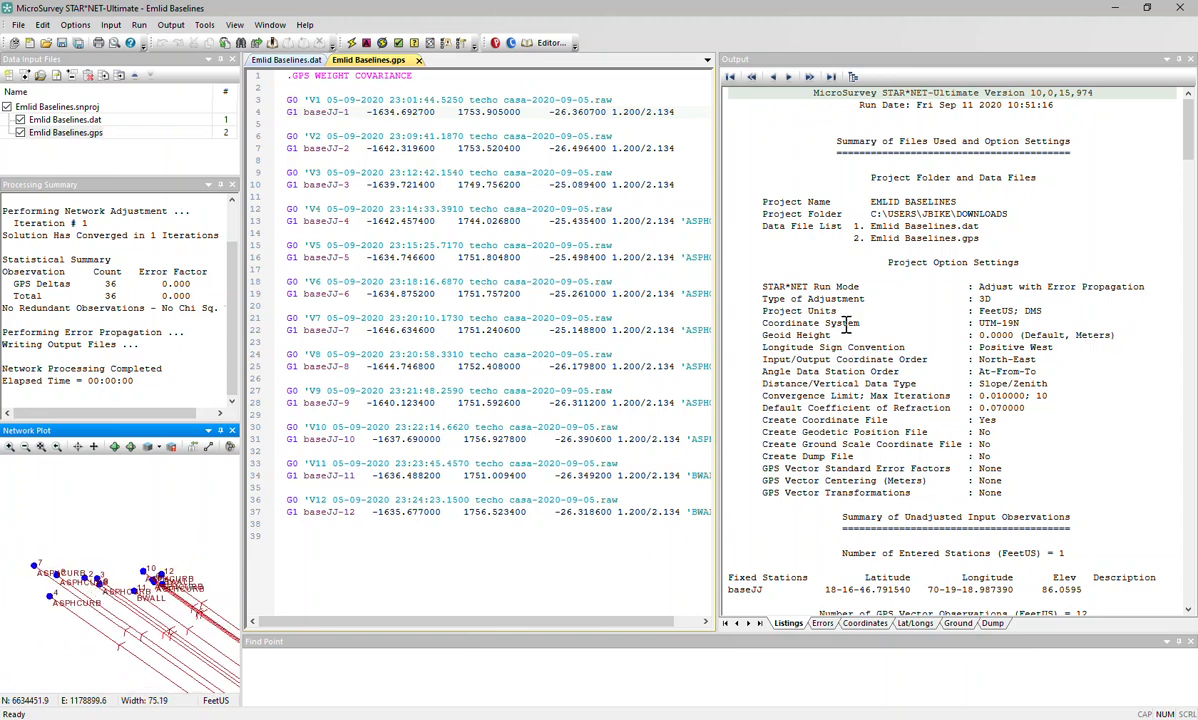
{"action": "key", "text": "alt+Tab"}
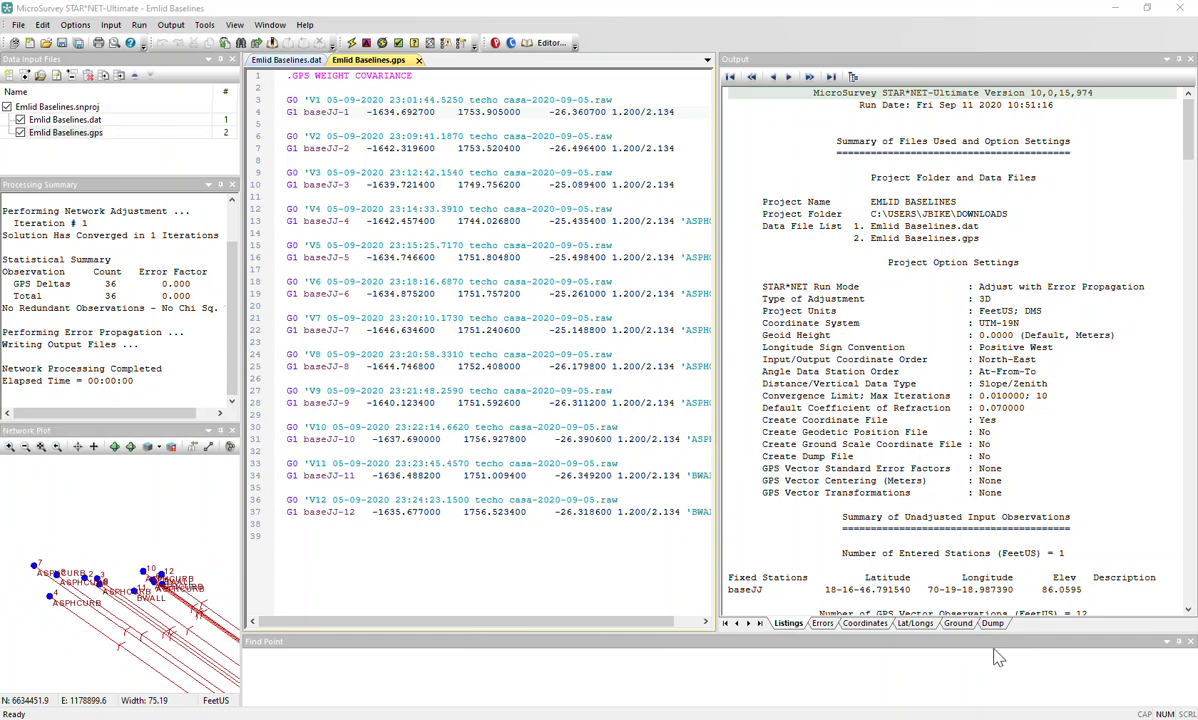